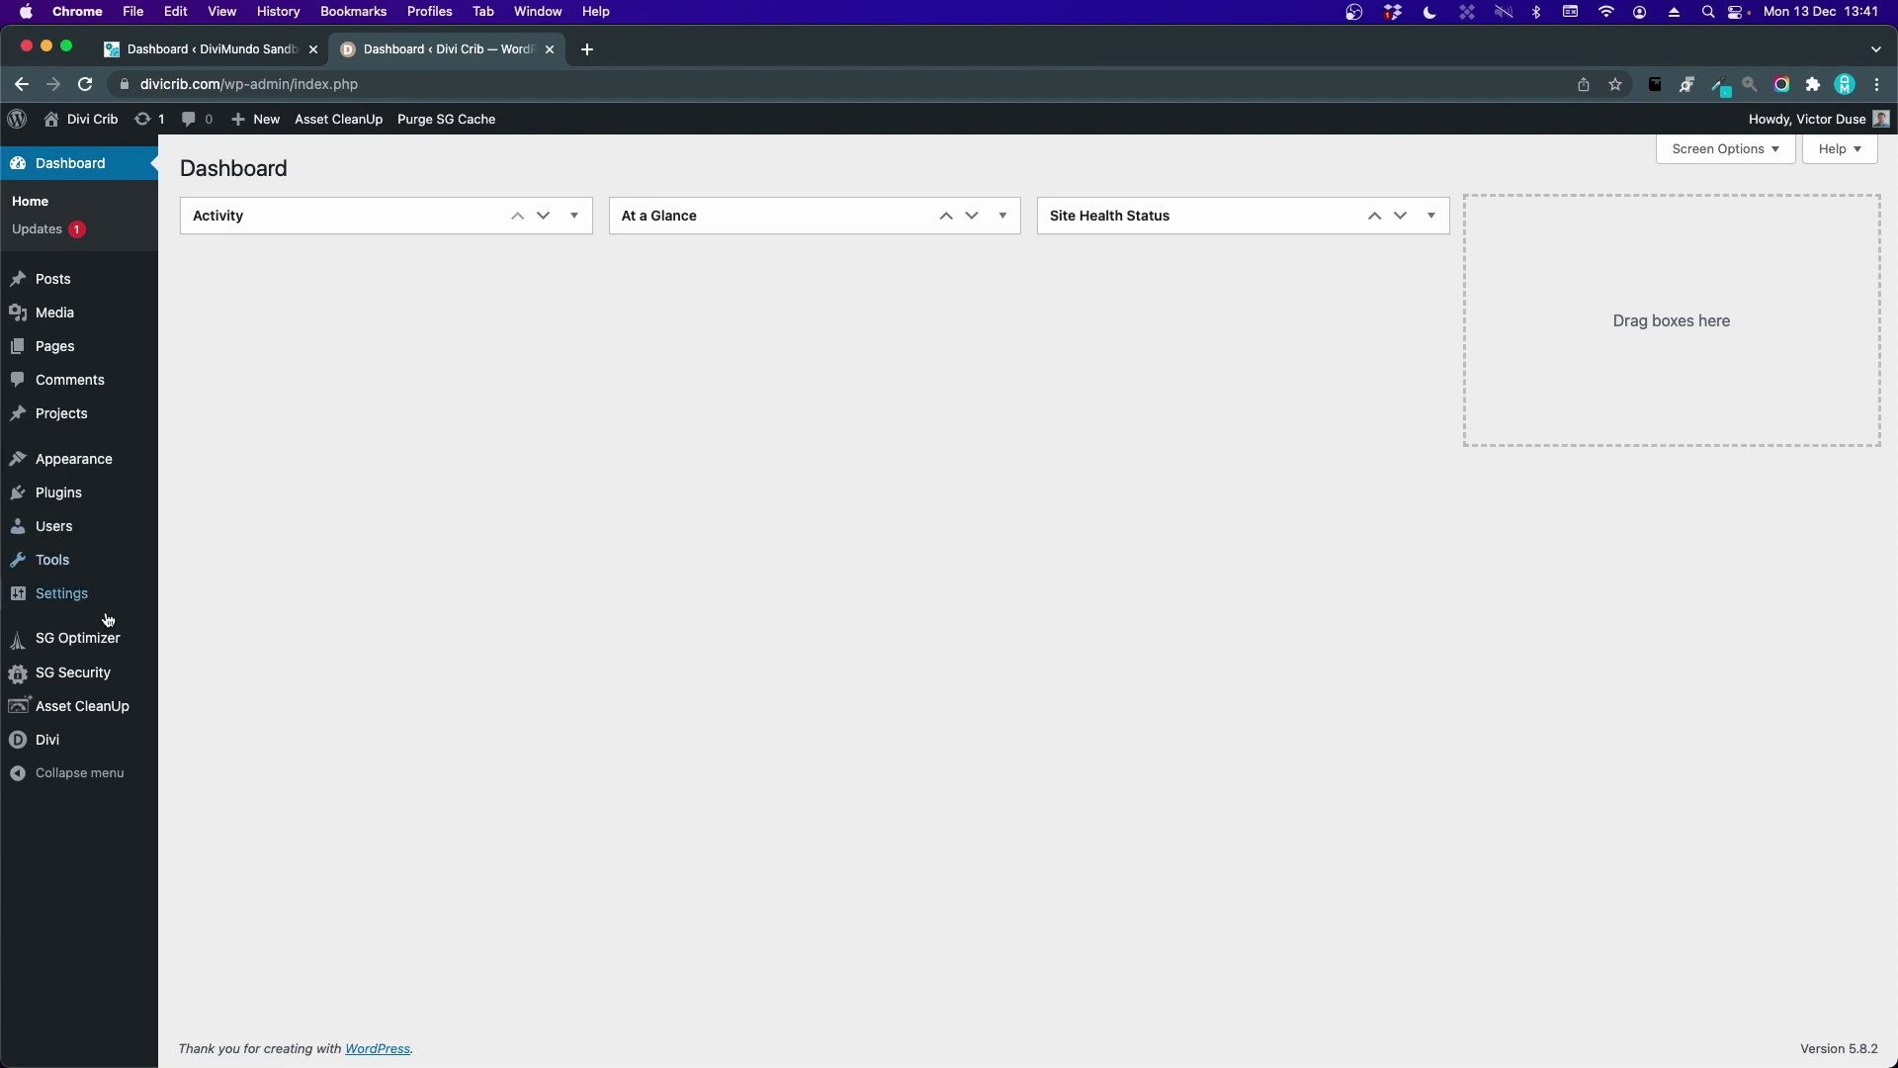
# - Open Divi Theme Options on the Divi Crib site and scroll through the General settings
pyautogui.moveTo(97, 742)
pyautogui.click(239, 747)
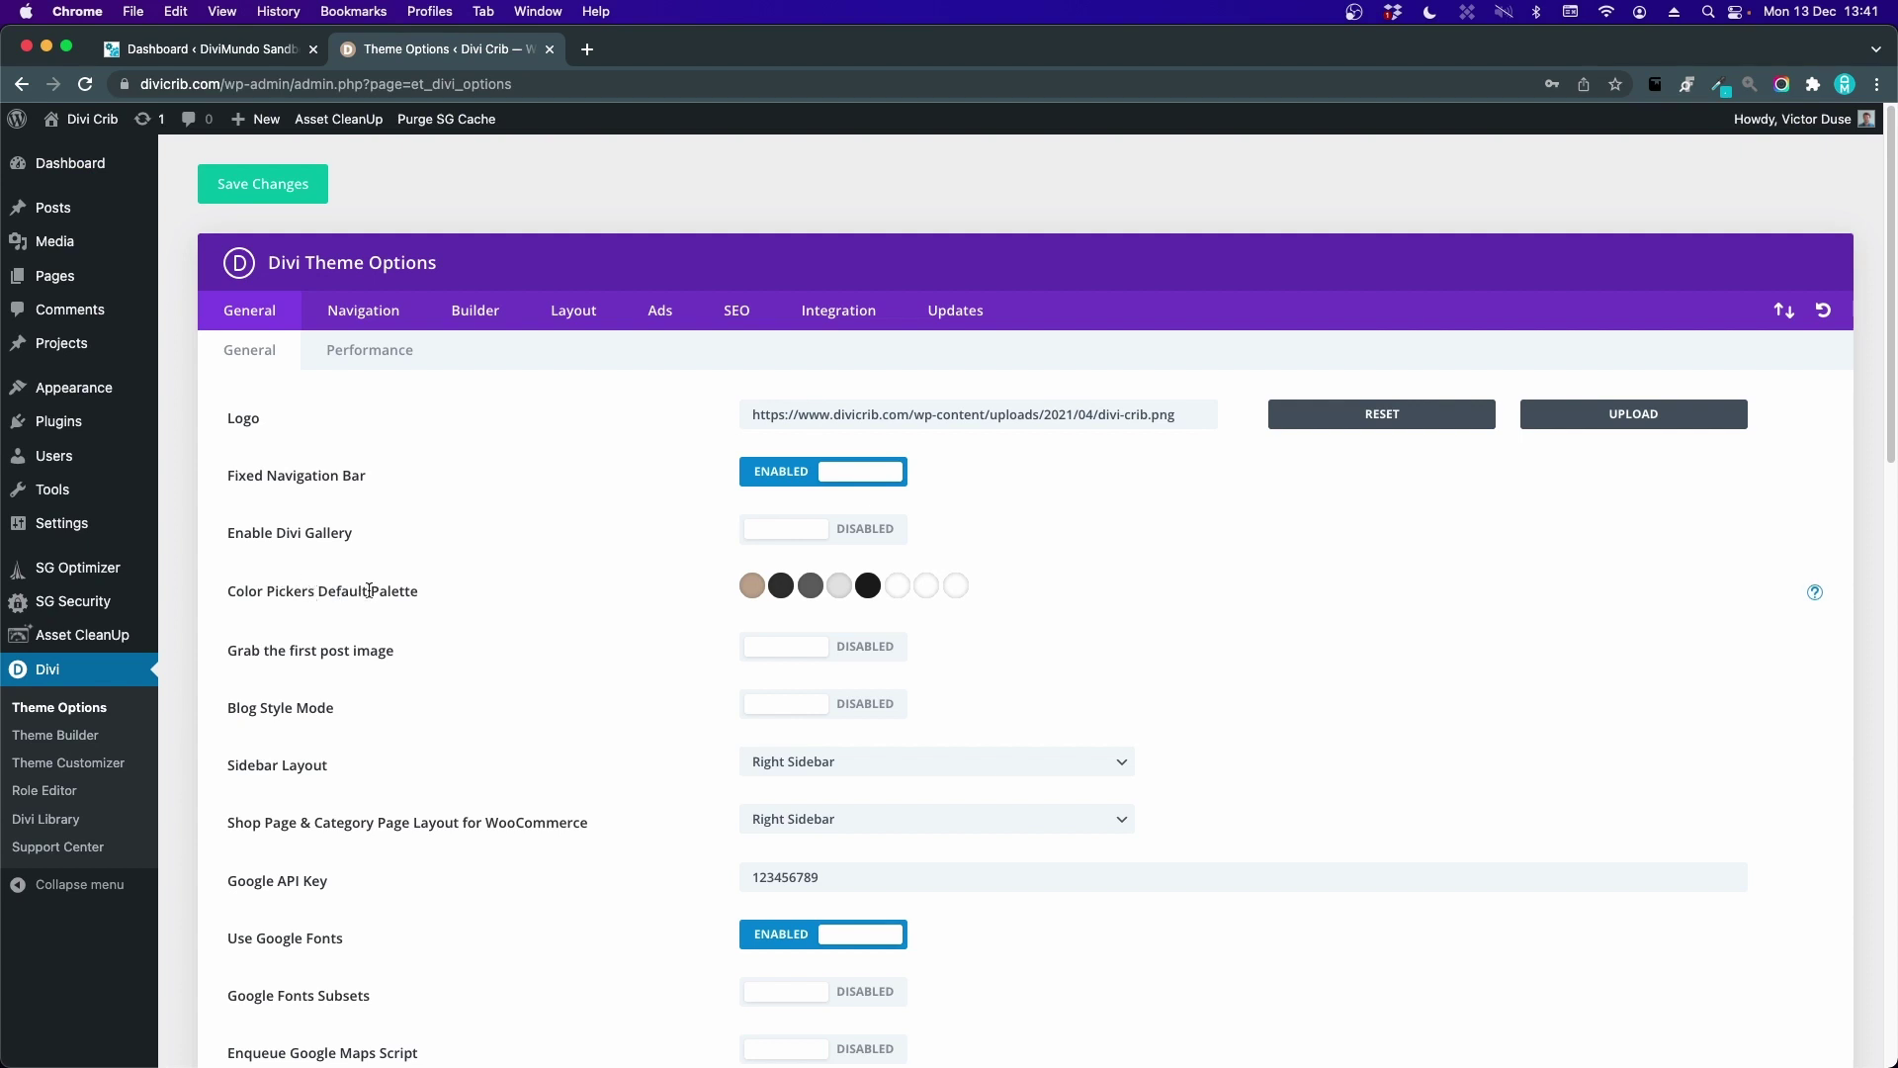
pyautogui.scroll(-5, 497, 613)
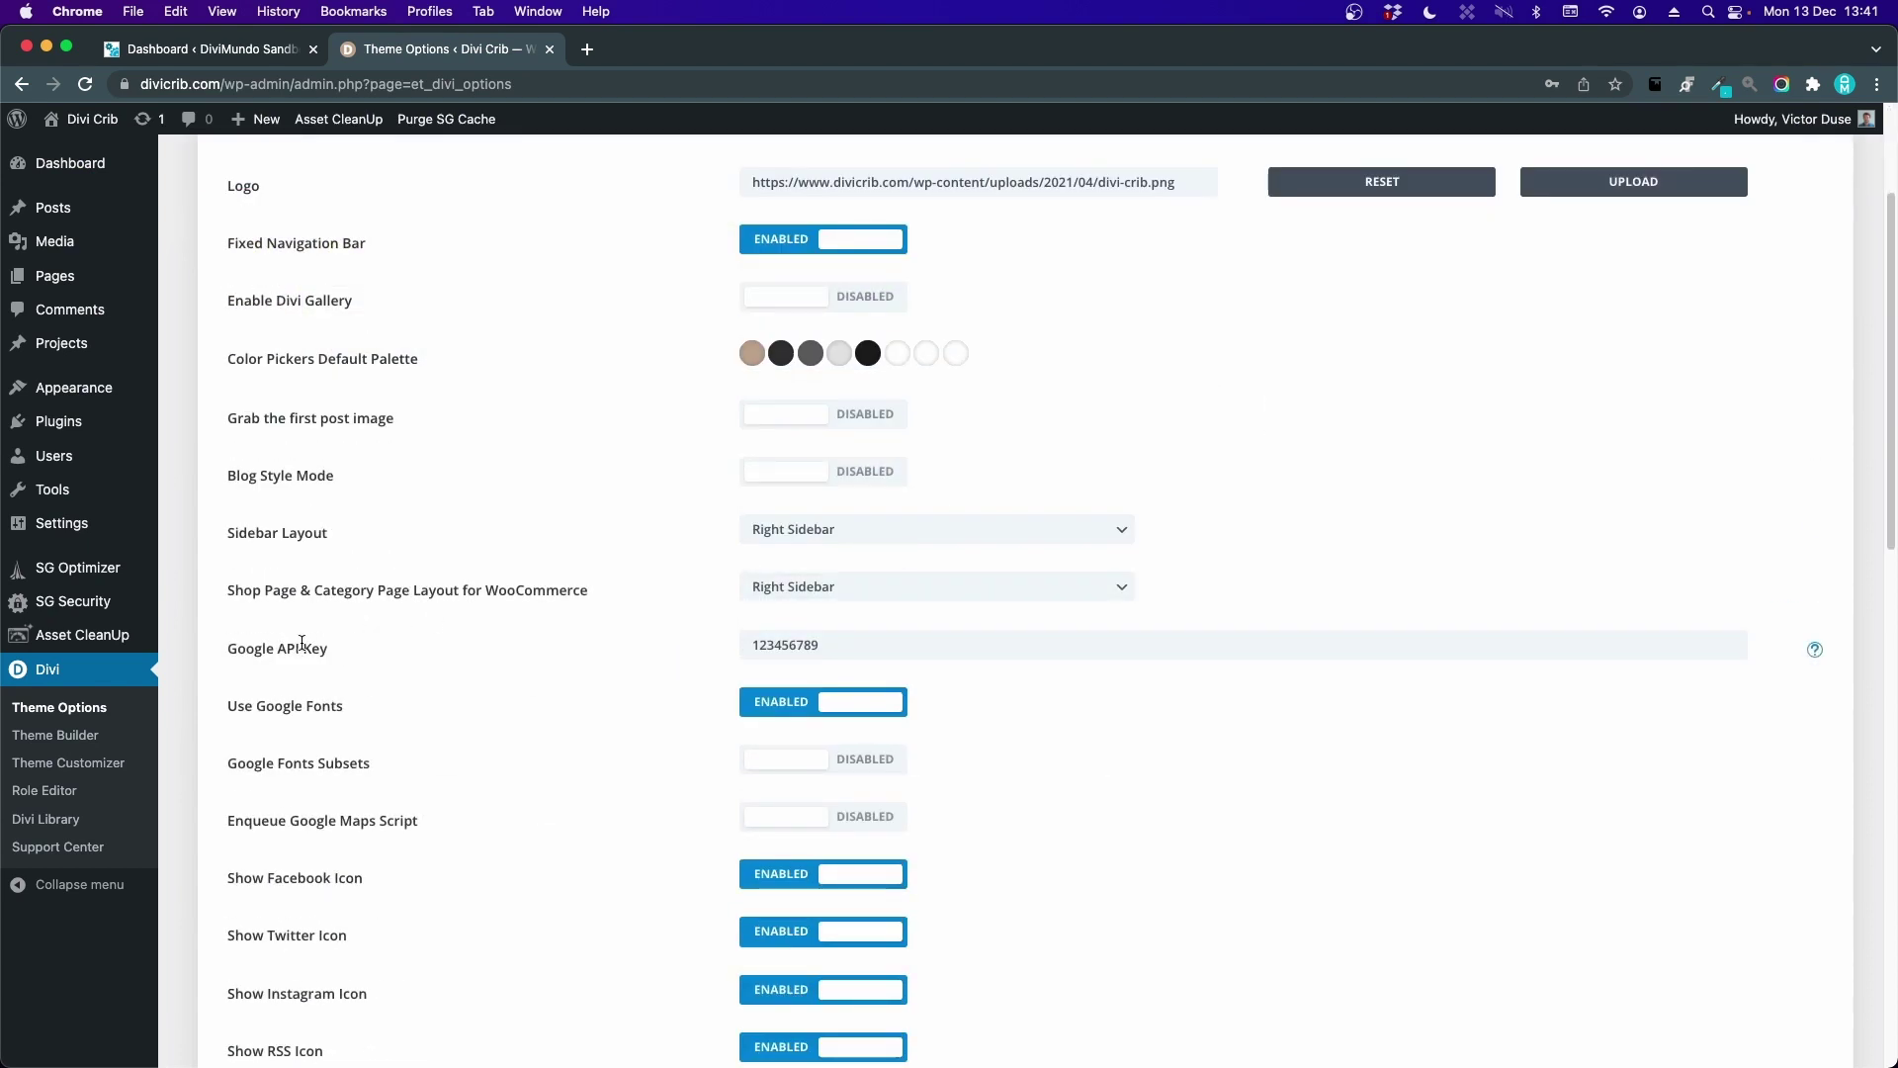
pyautogui.scroll(-13, 436, 644)
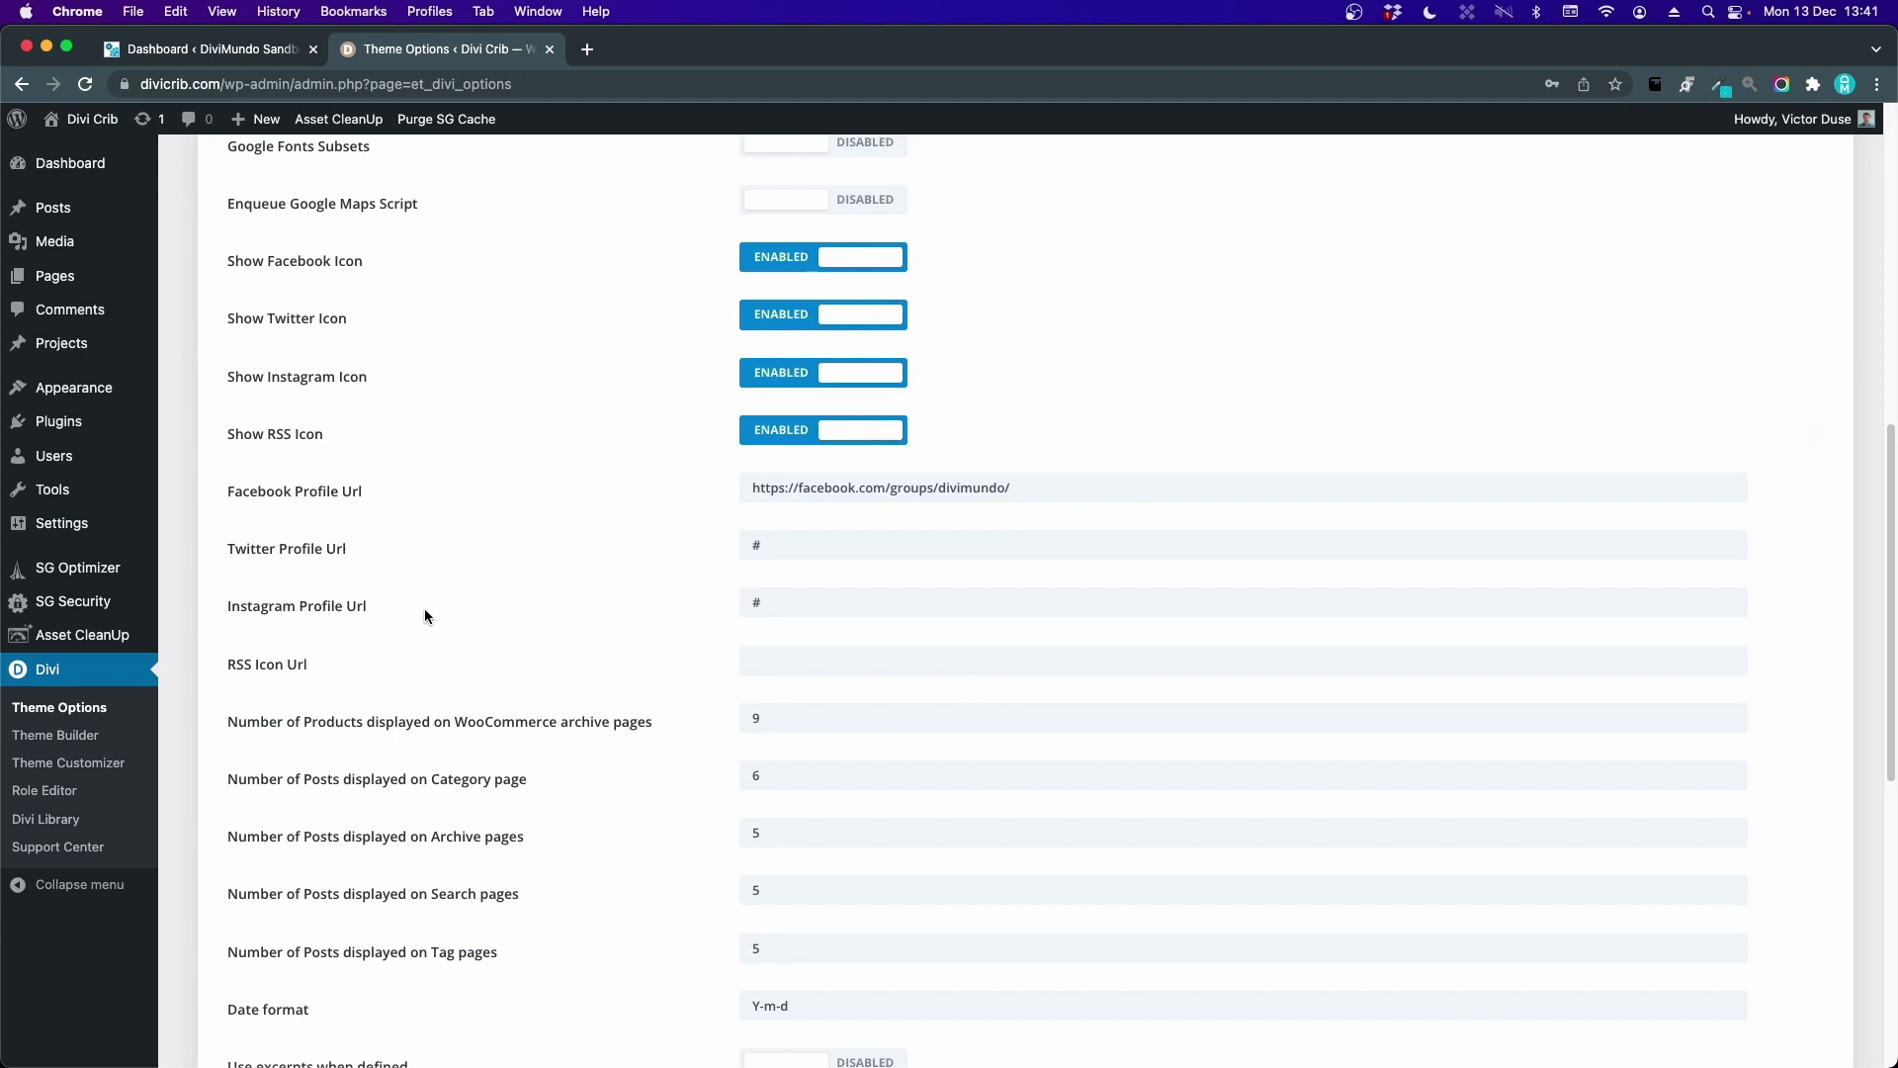
pyautogui.scroll(-12, 459, 542)
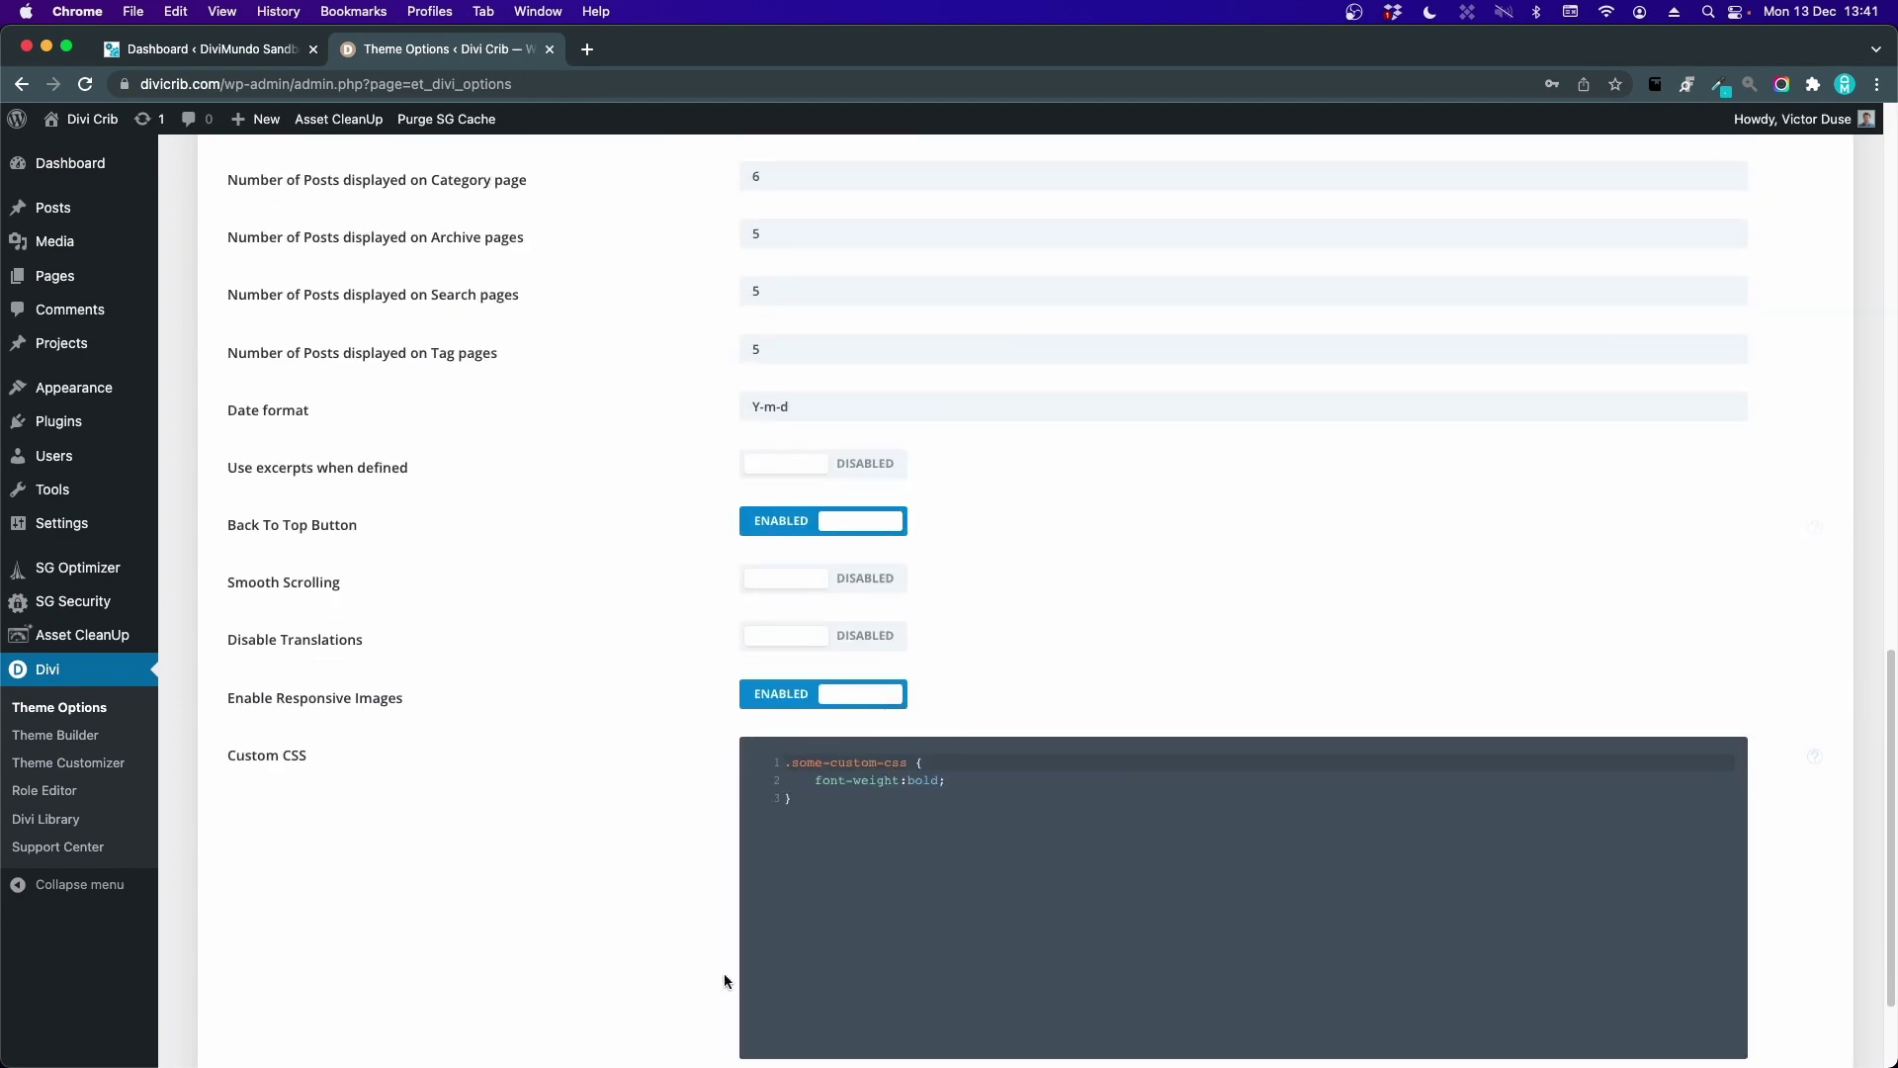
pyautogui.scroll(20, 637, 907)
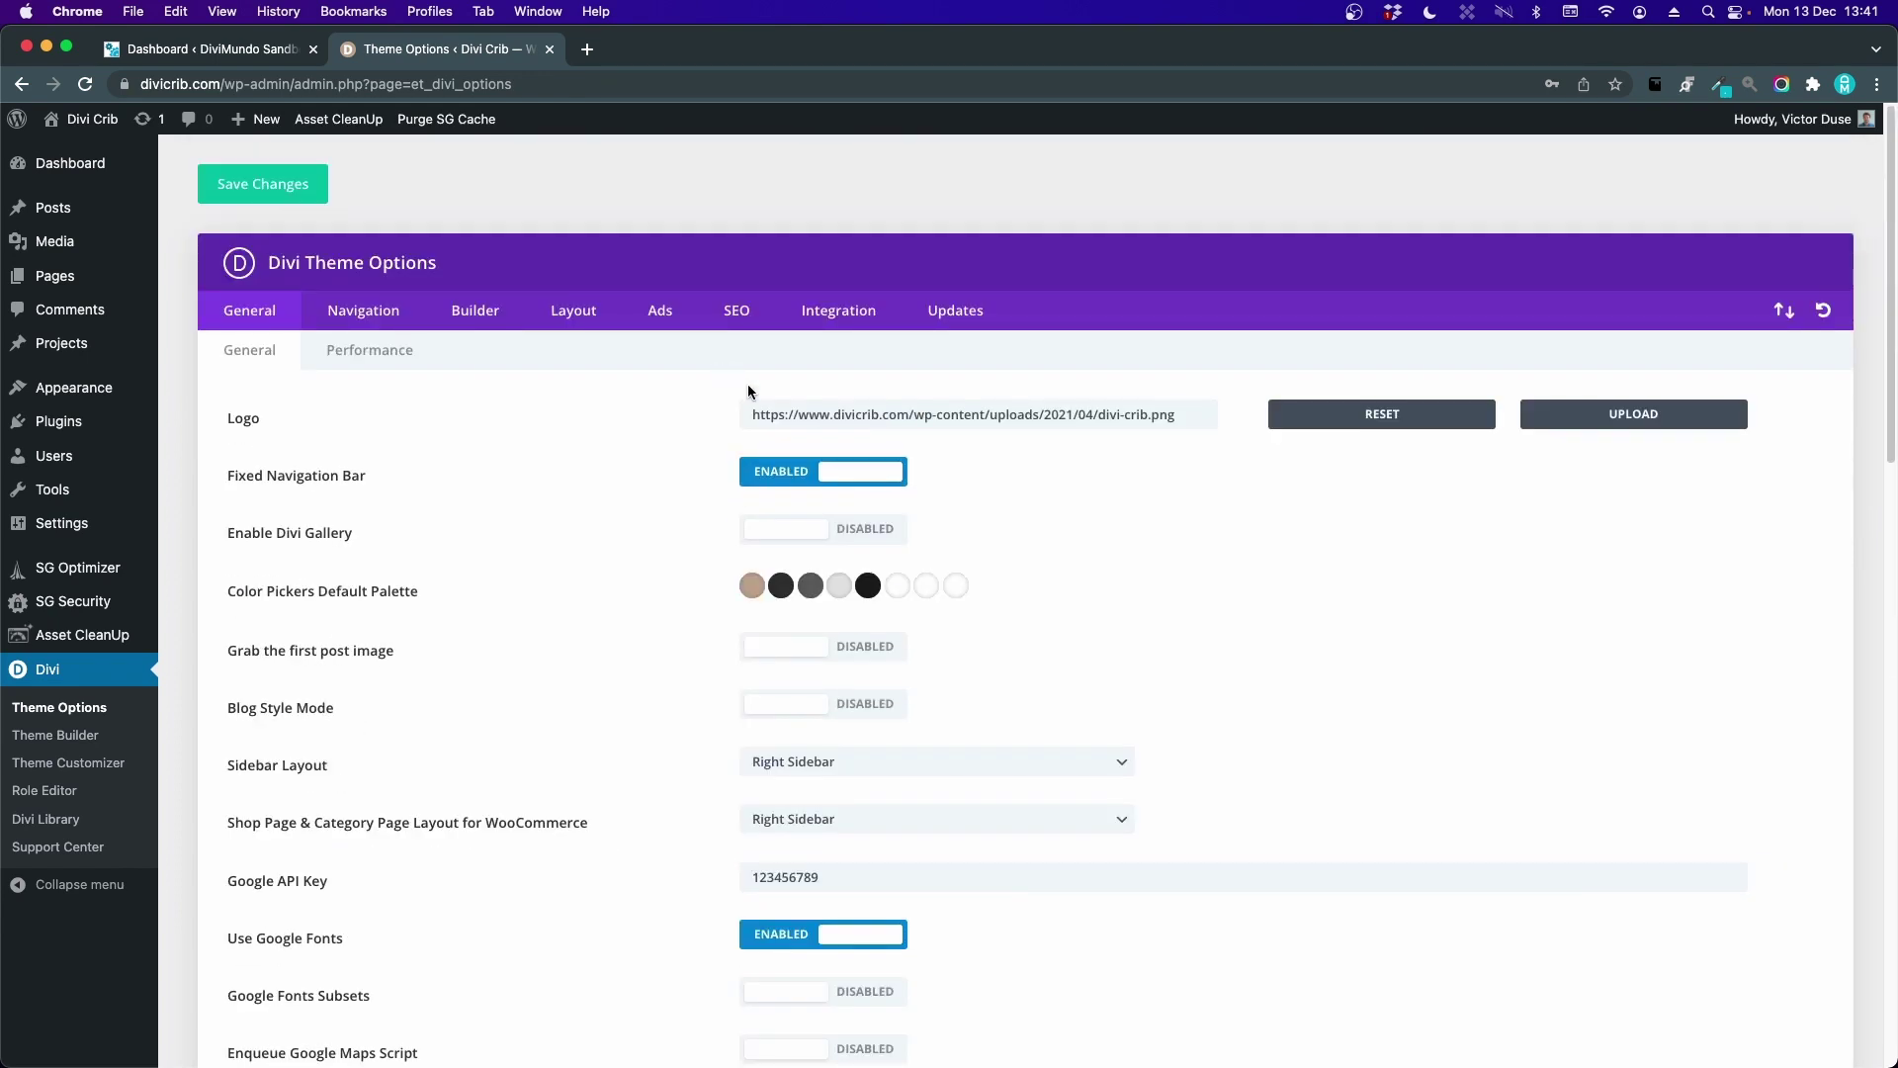
# - Review the Integration, Updates and Performance tabs, ending back on General
pyautogui.click(859, 315)
pyautogui.scroll(-5, 666, 667)
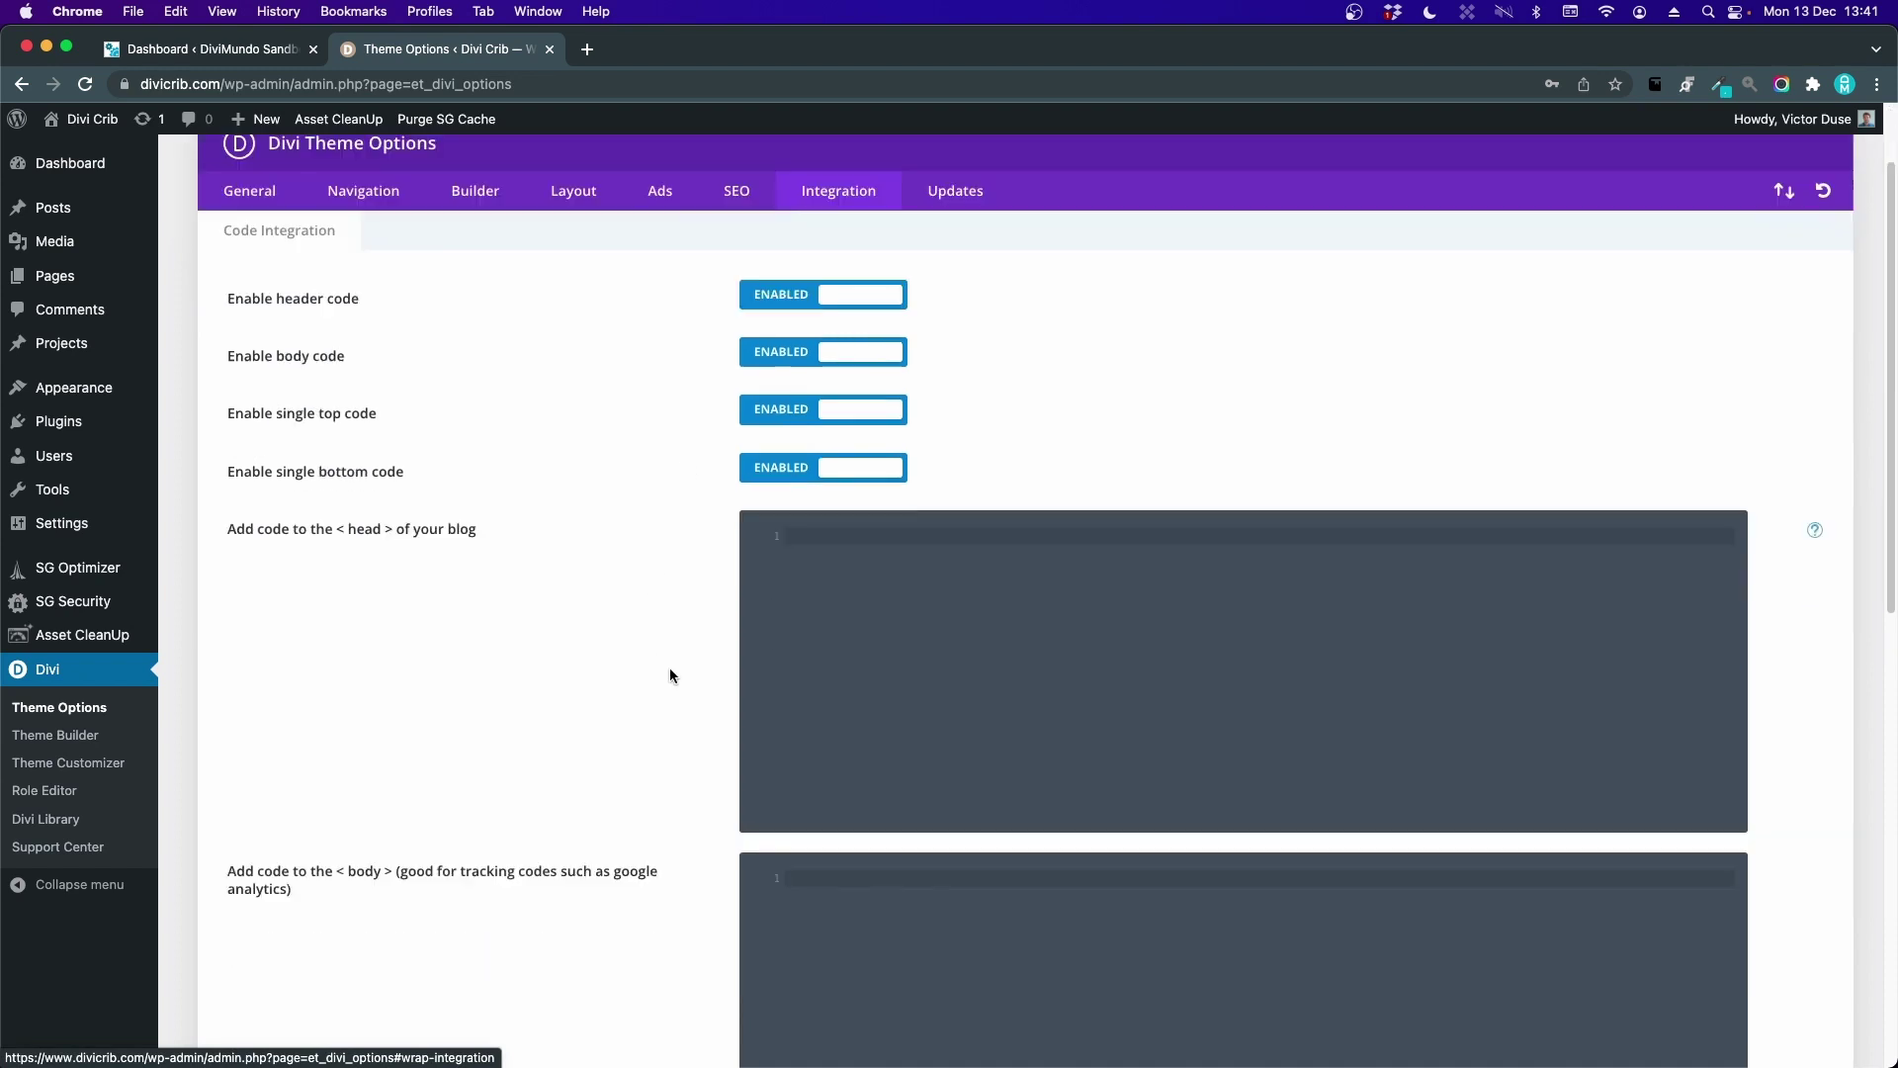
pyautogui.scroll(3, 530, 821)
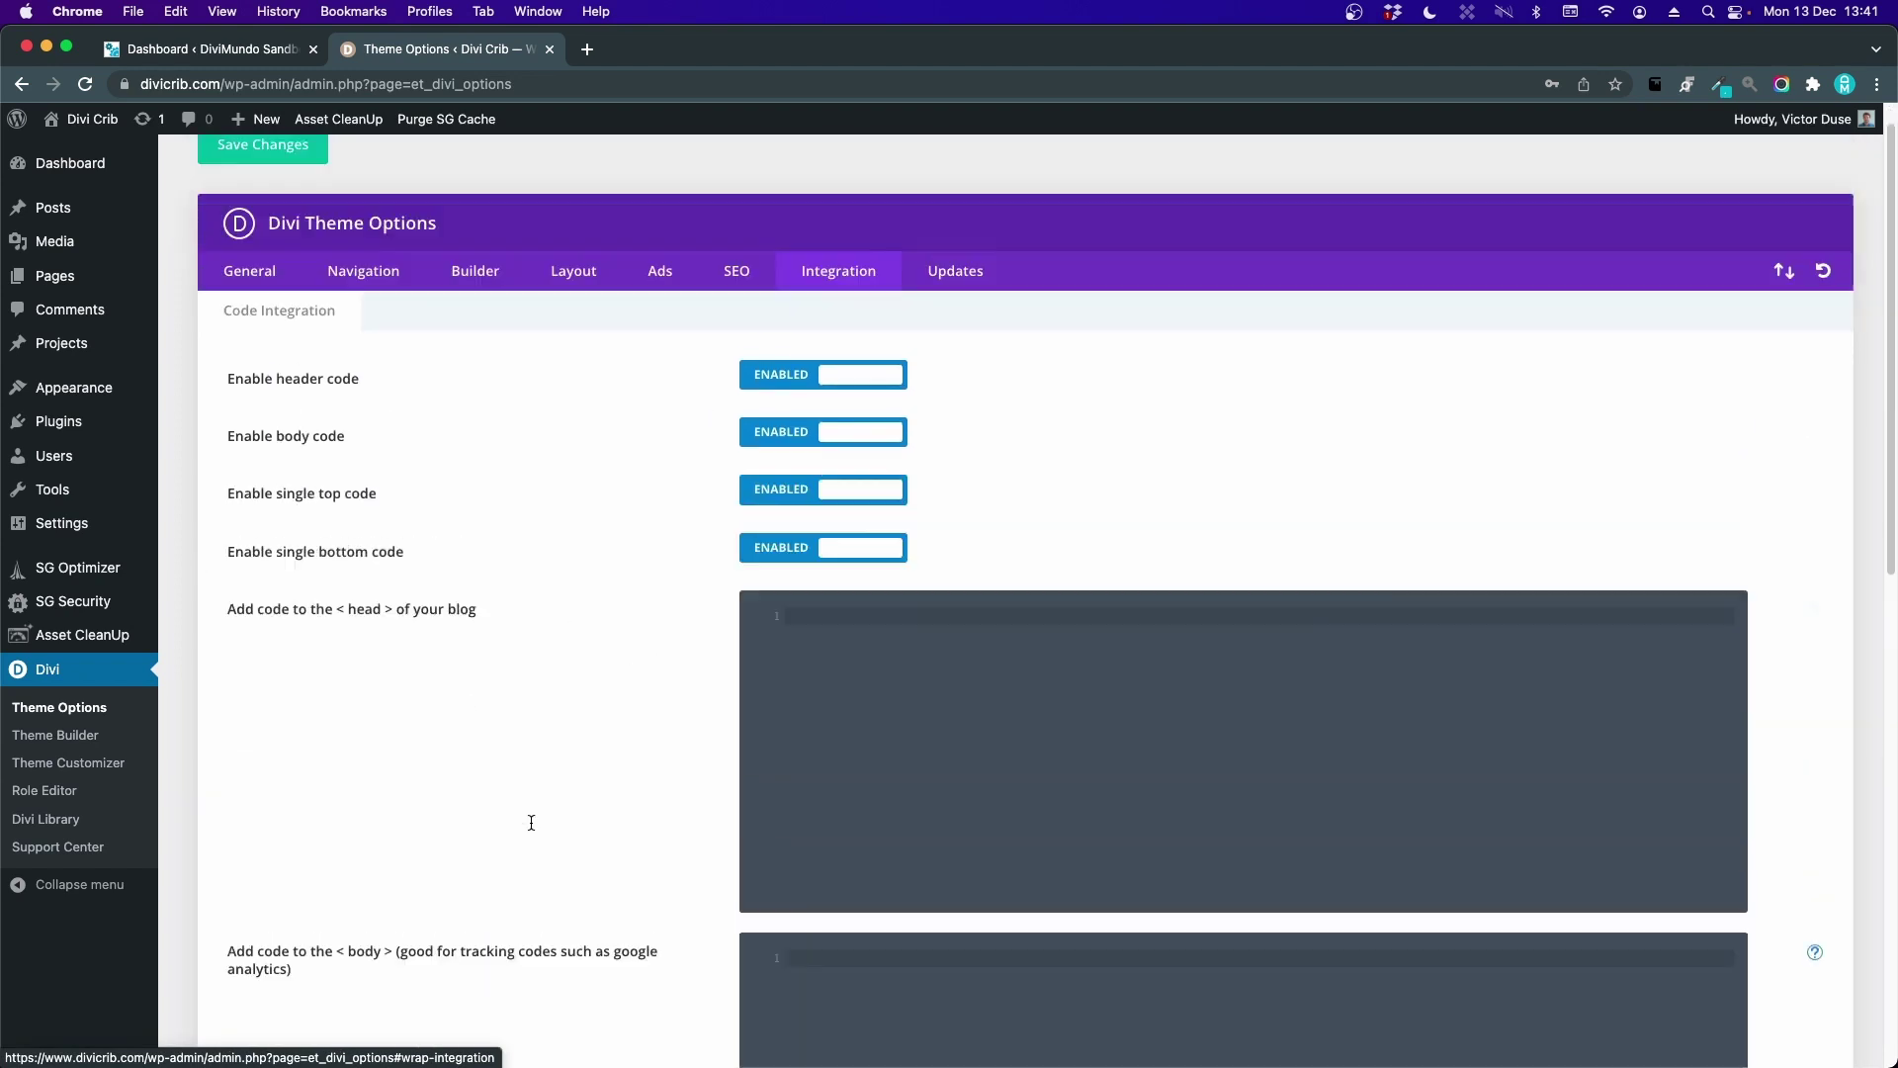
pyautogui.click(950, 314)
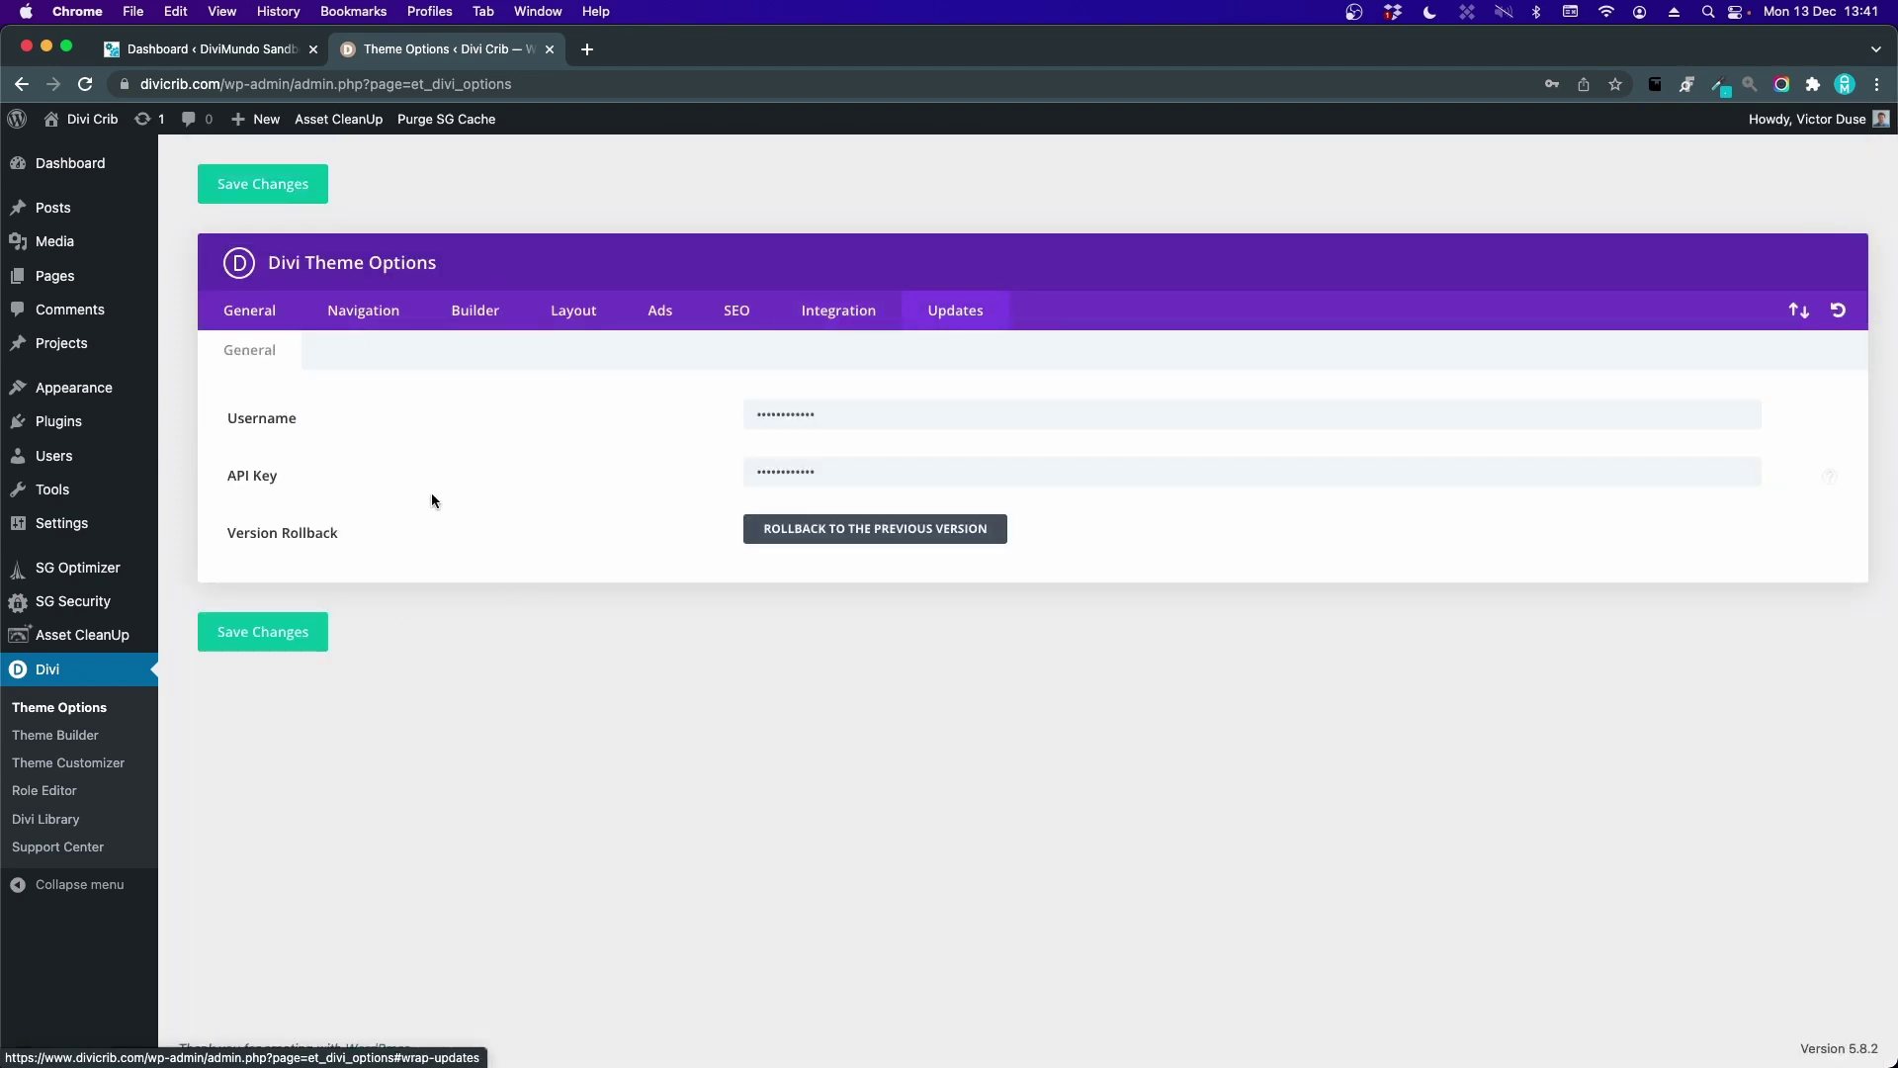
pyautogui.click(240, 318)
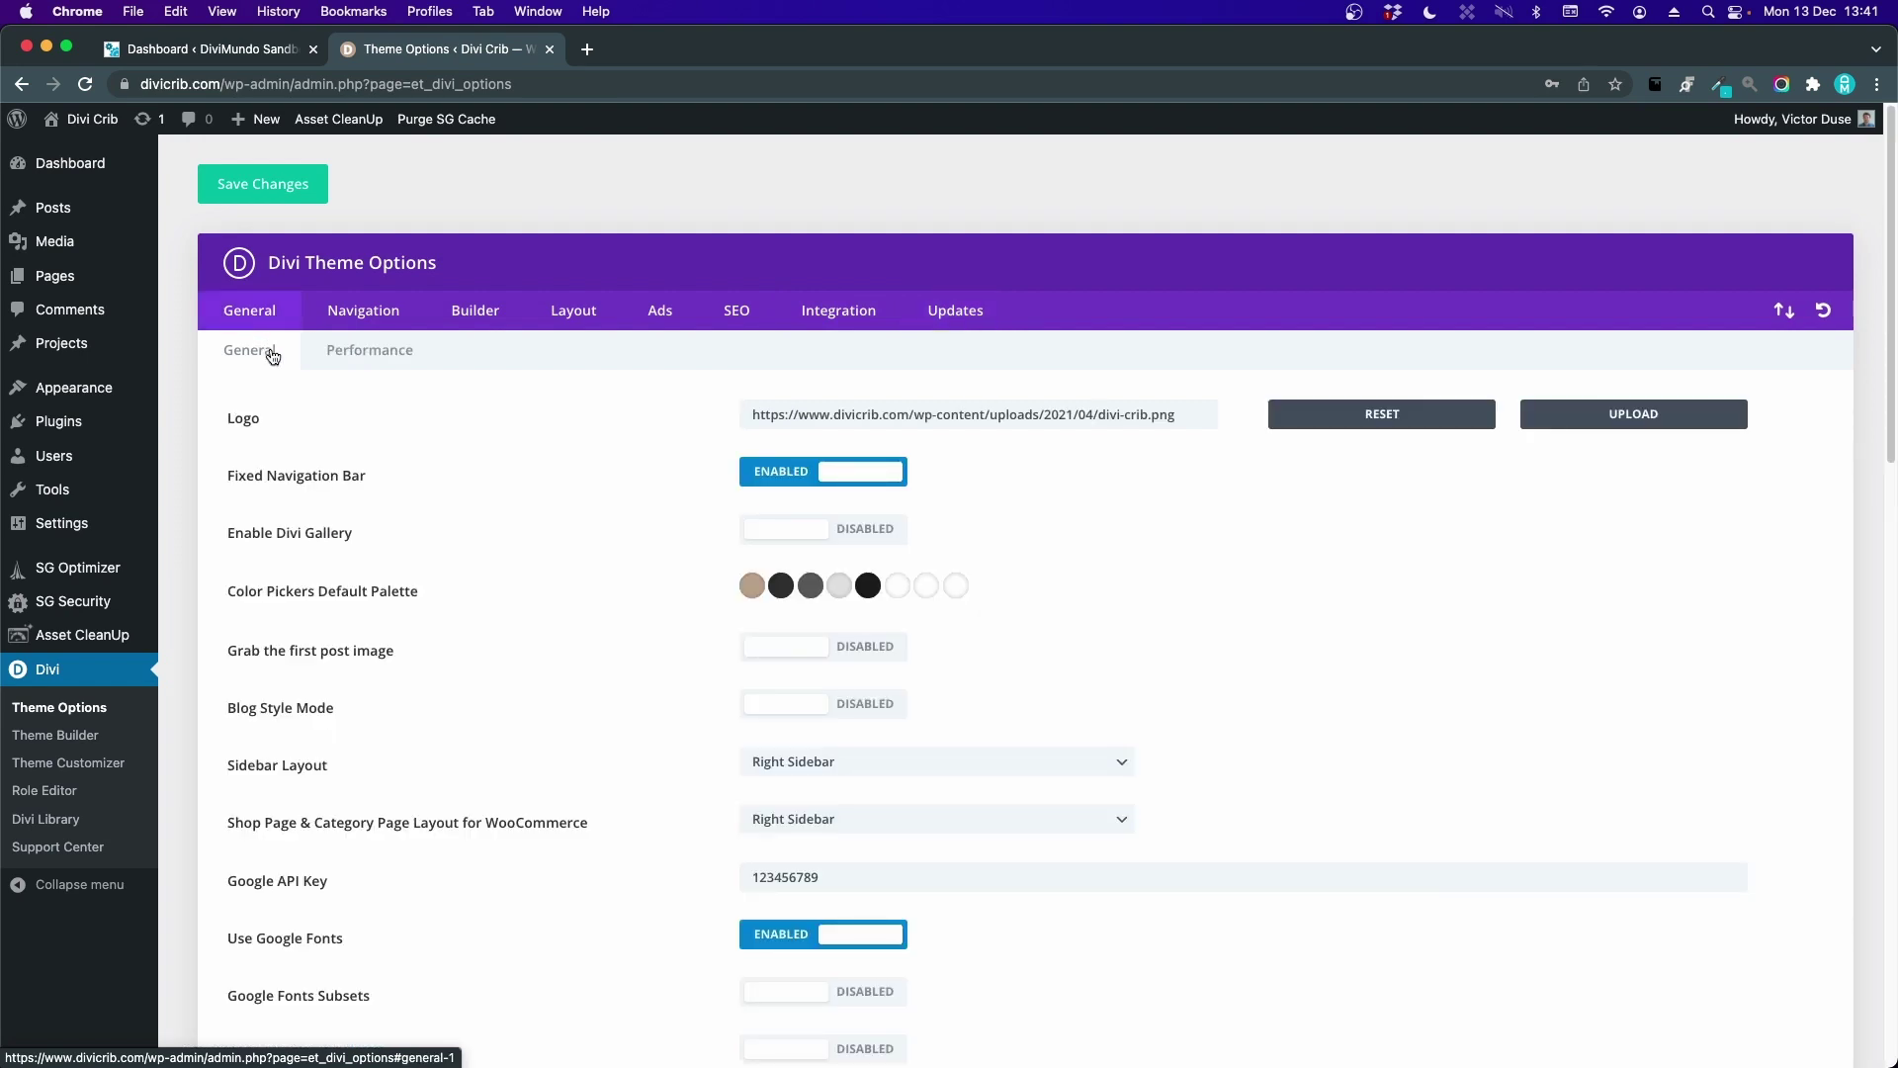
pyautogui.click(318, 353)
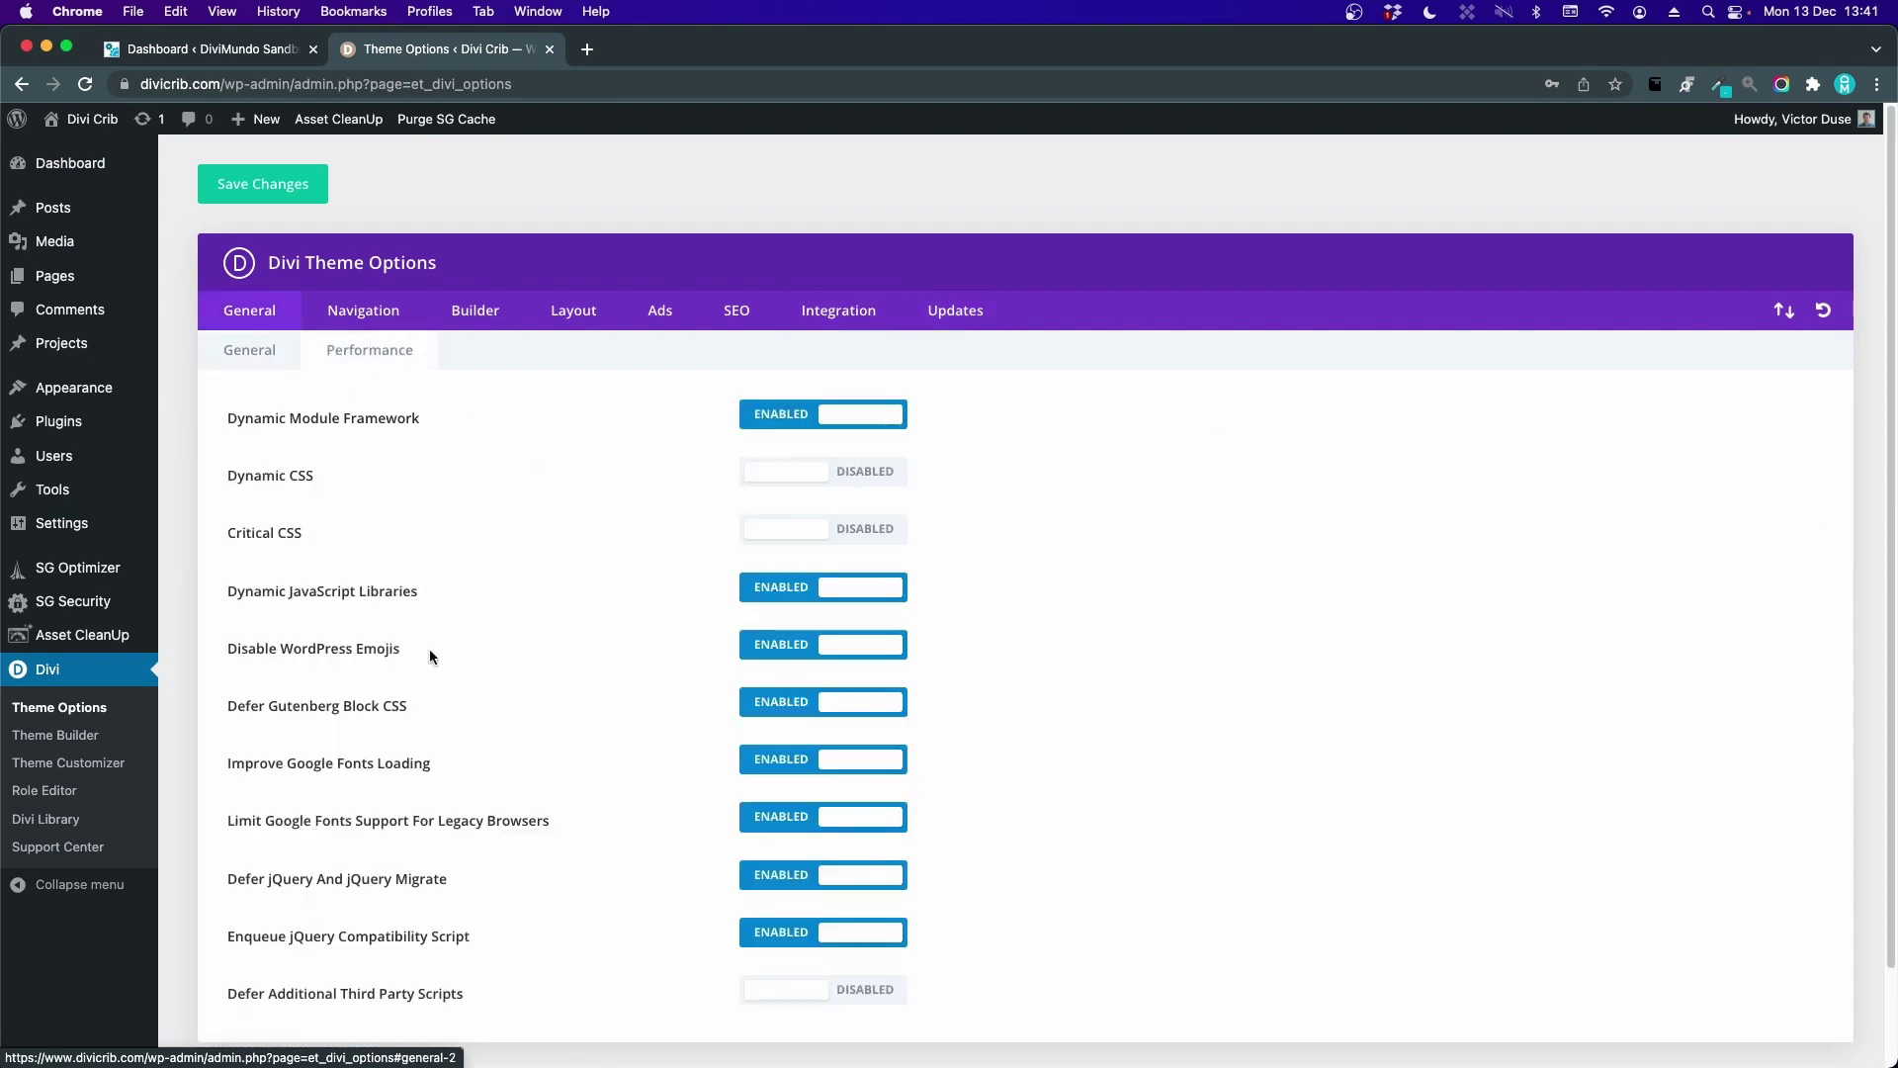
pyautogui.click(242, 346)
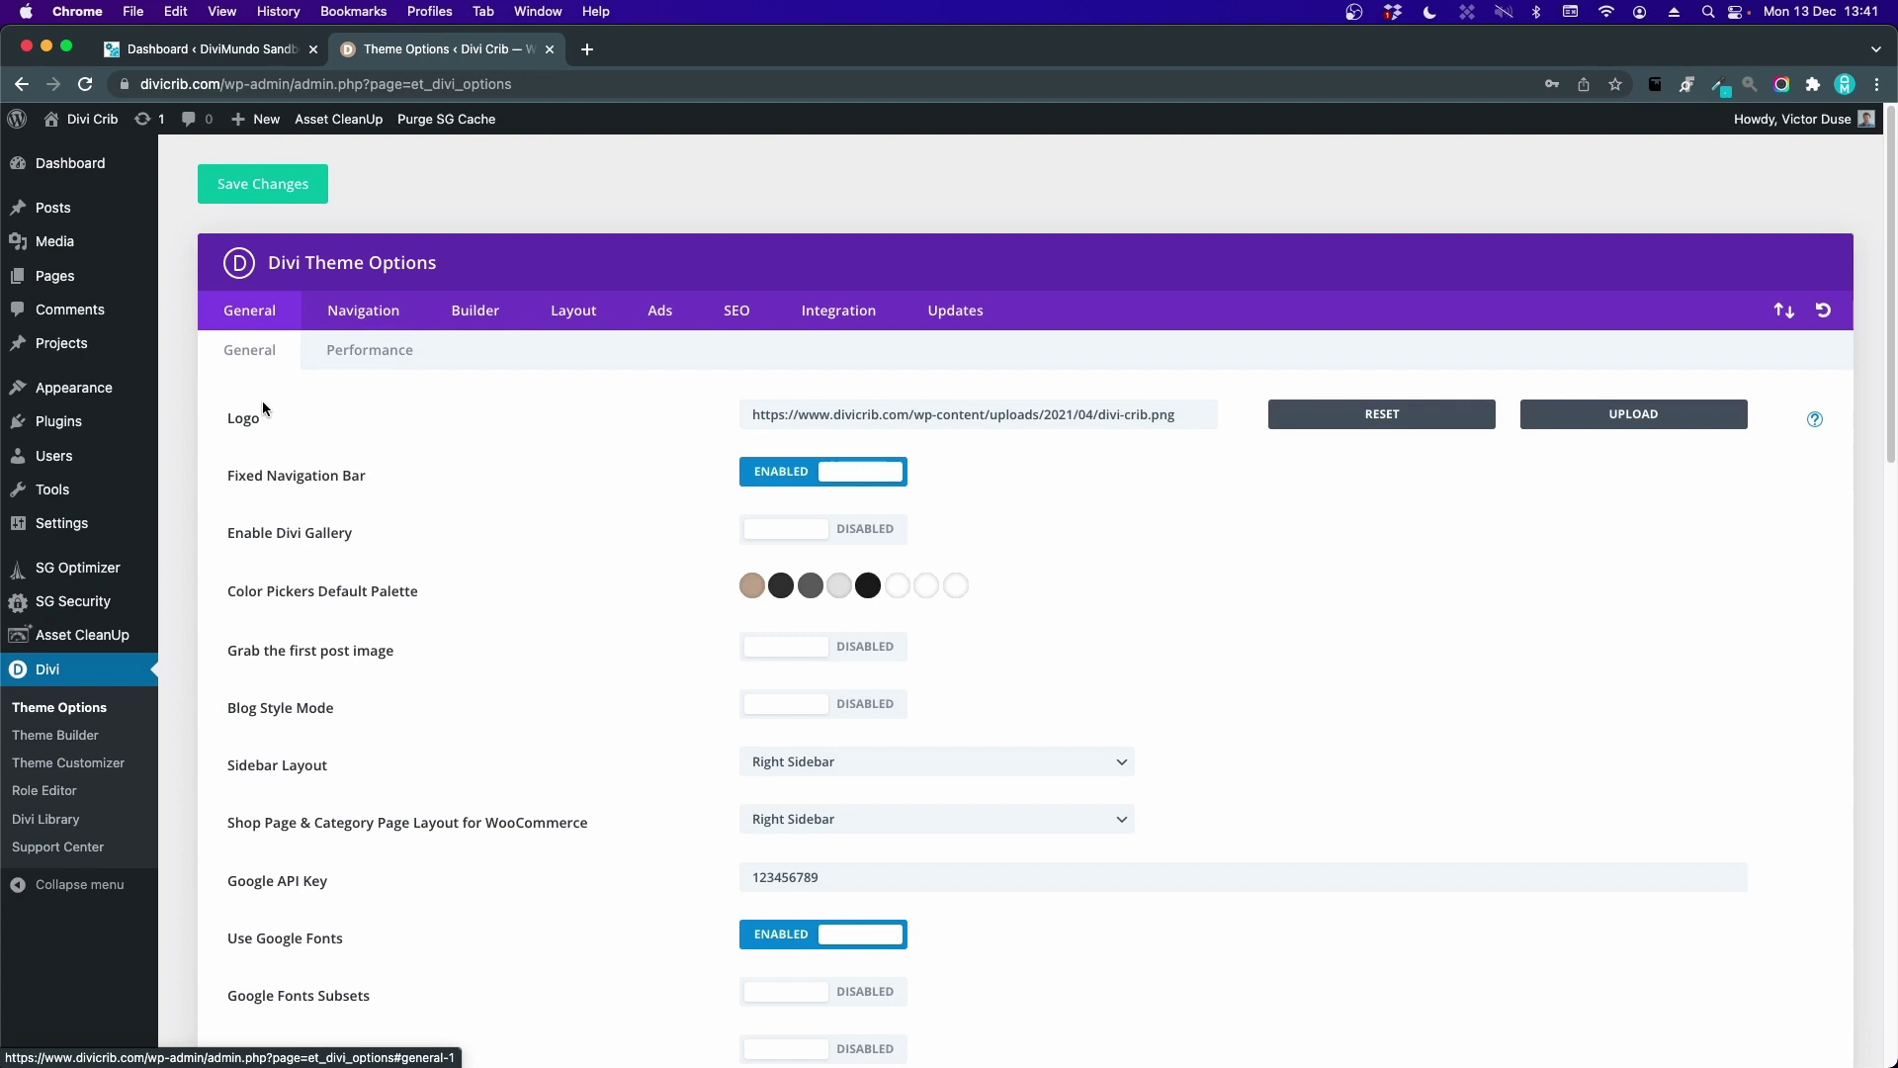
# - Export the theme options as a JSON file named 'Divi Crib Options' and close the Portability dialog
pyautogui.click(1785, 313)
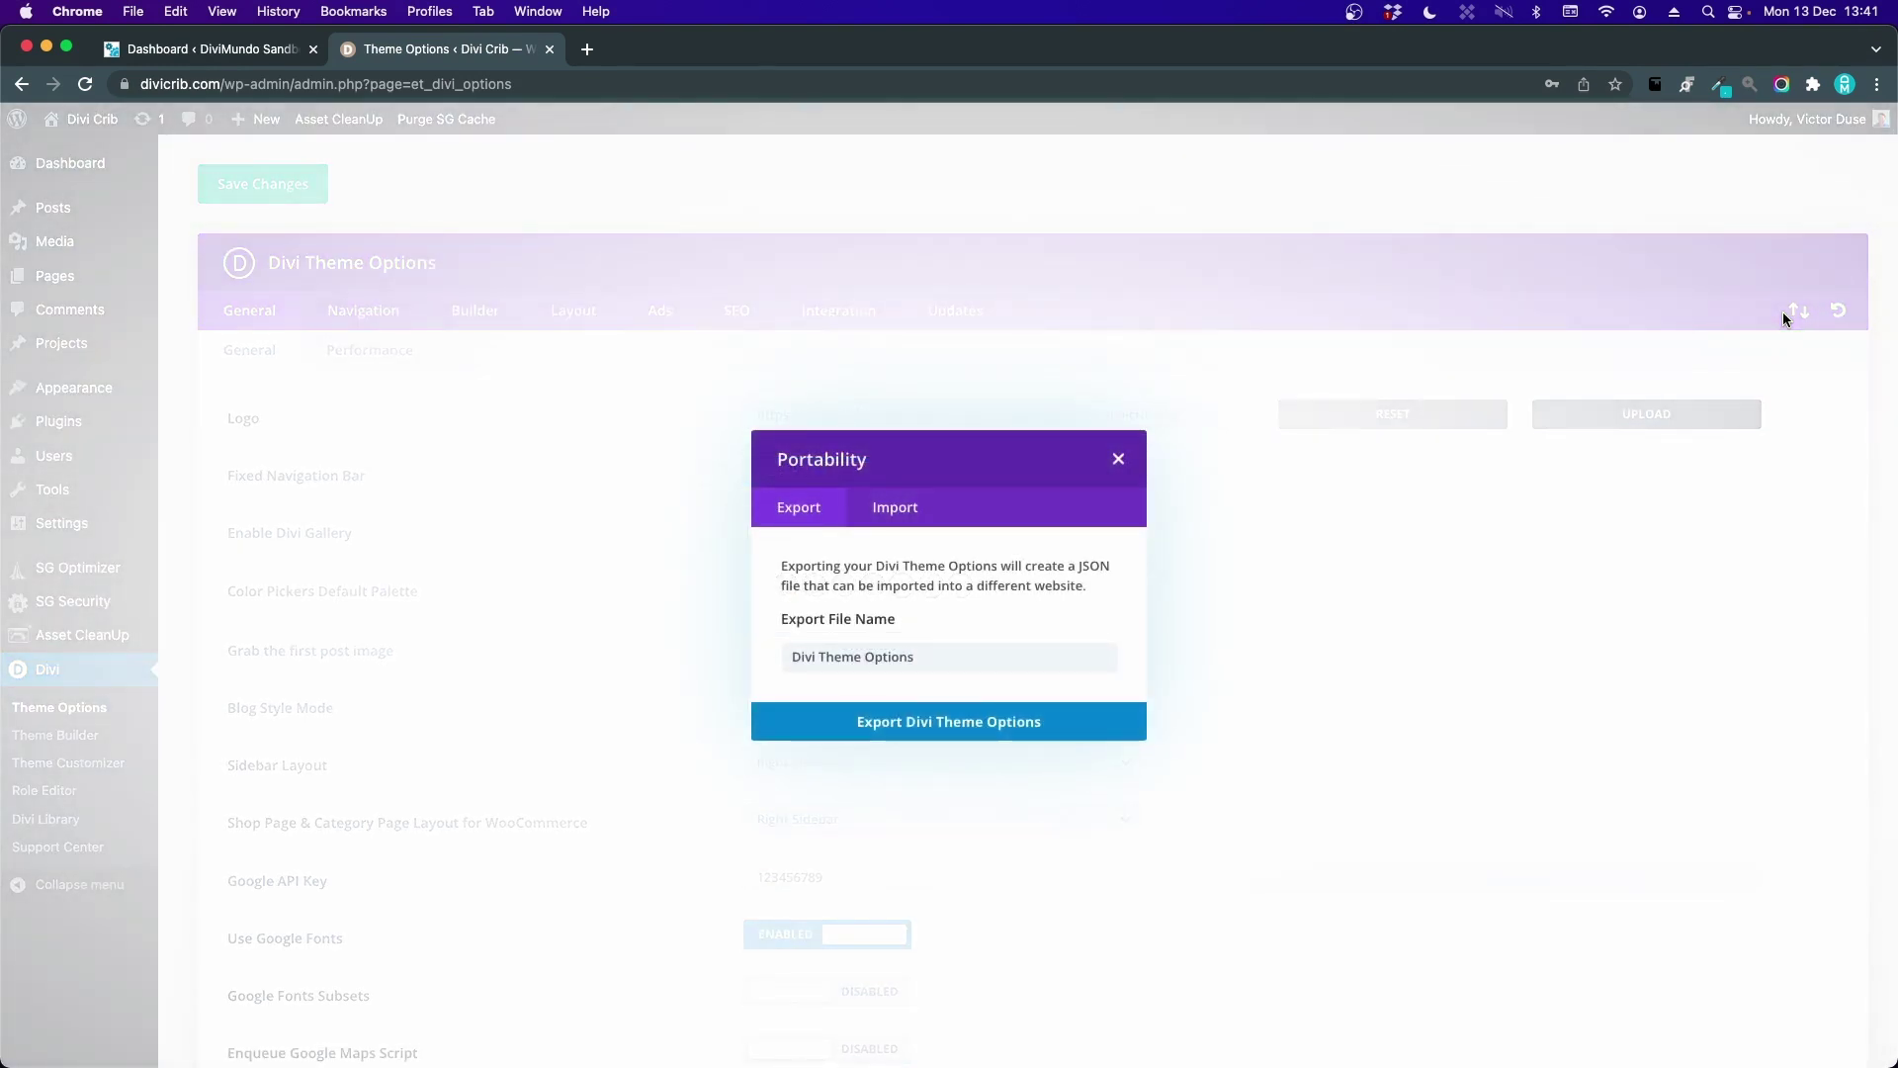
pyautogui.tripleClick(852, 657)
pyautogui.write('Divi Crib Options')
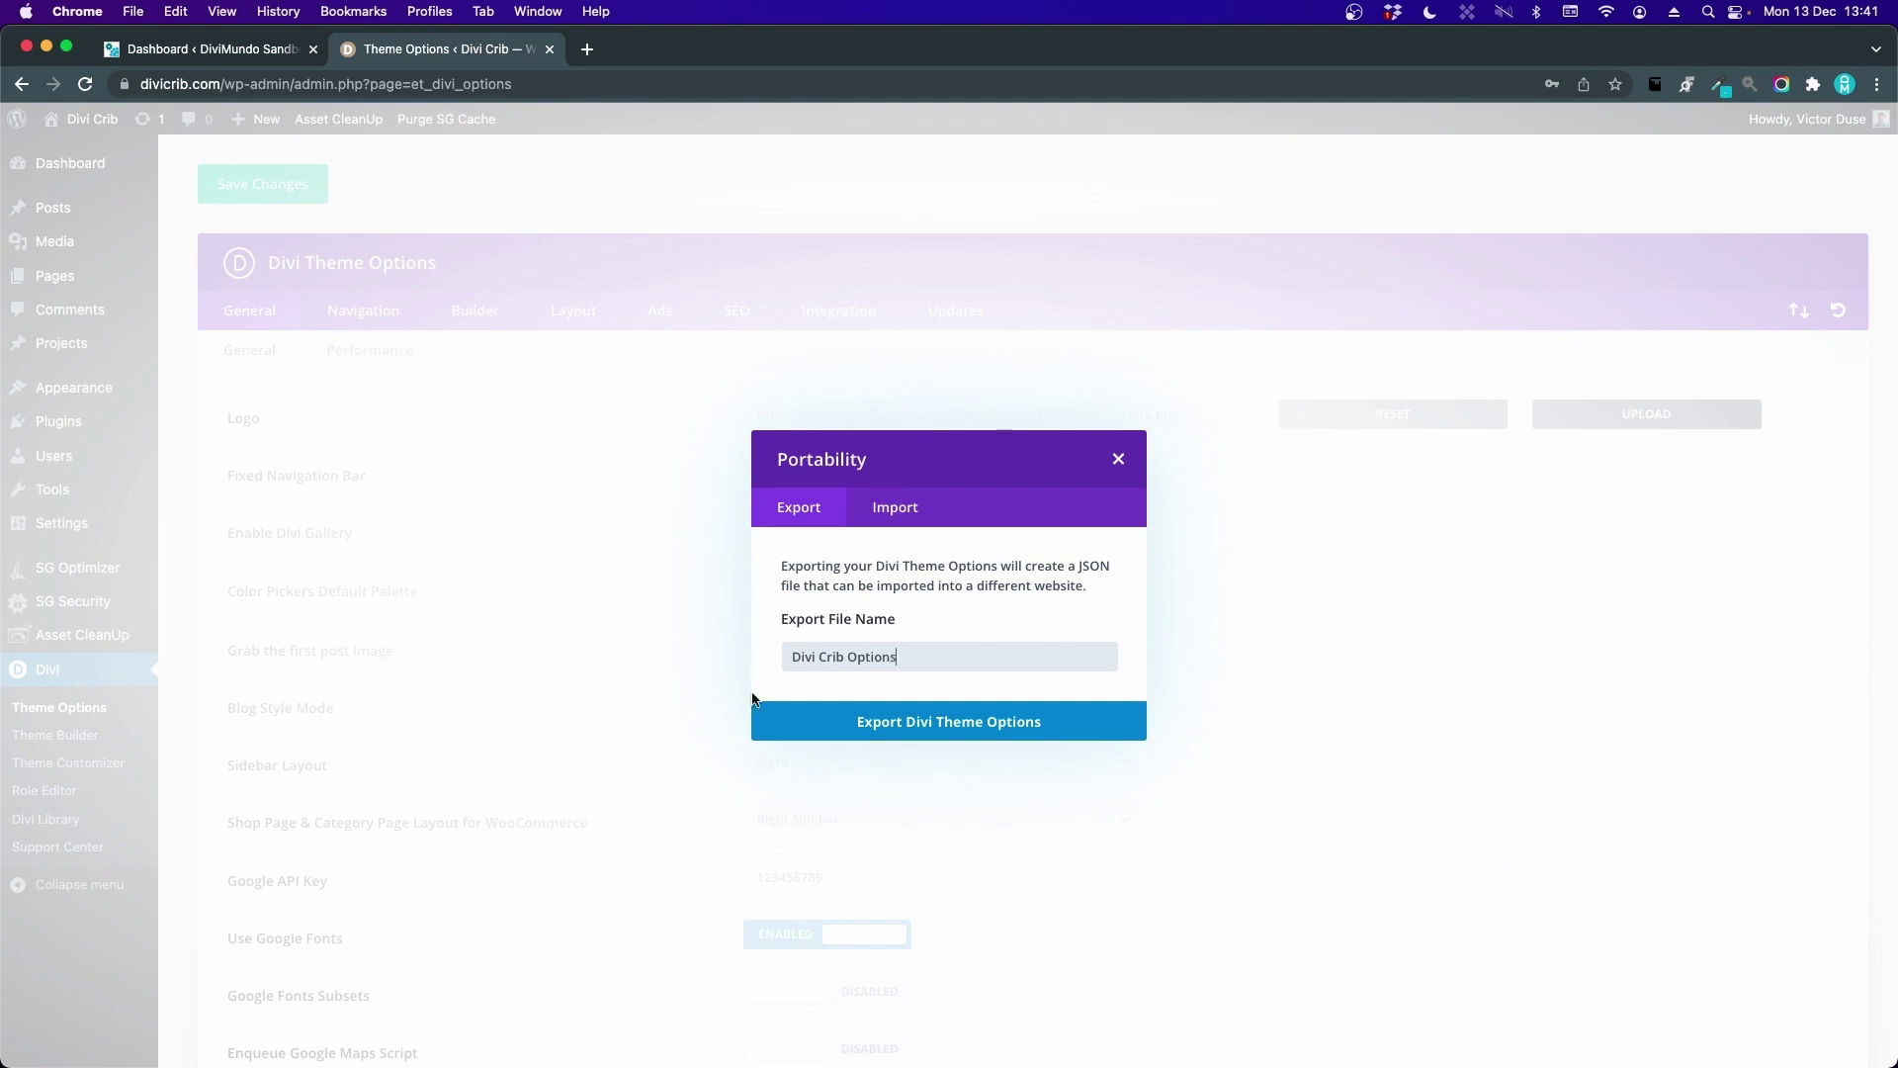
pyautogui.click(880, 732)
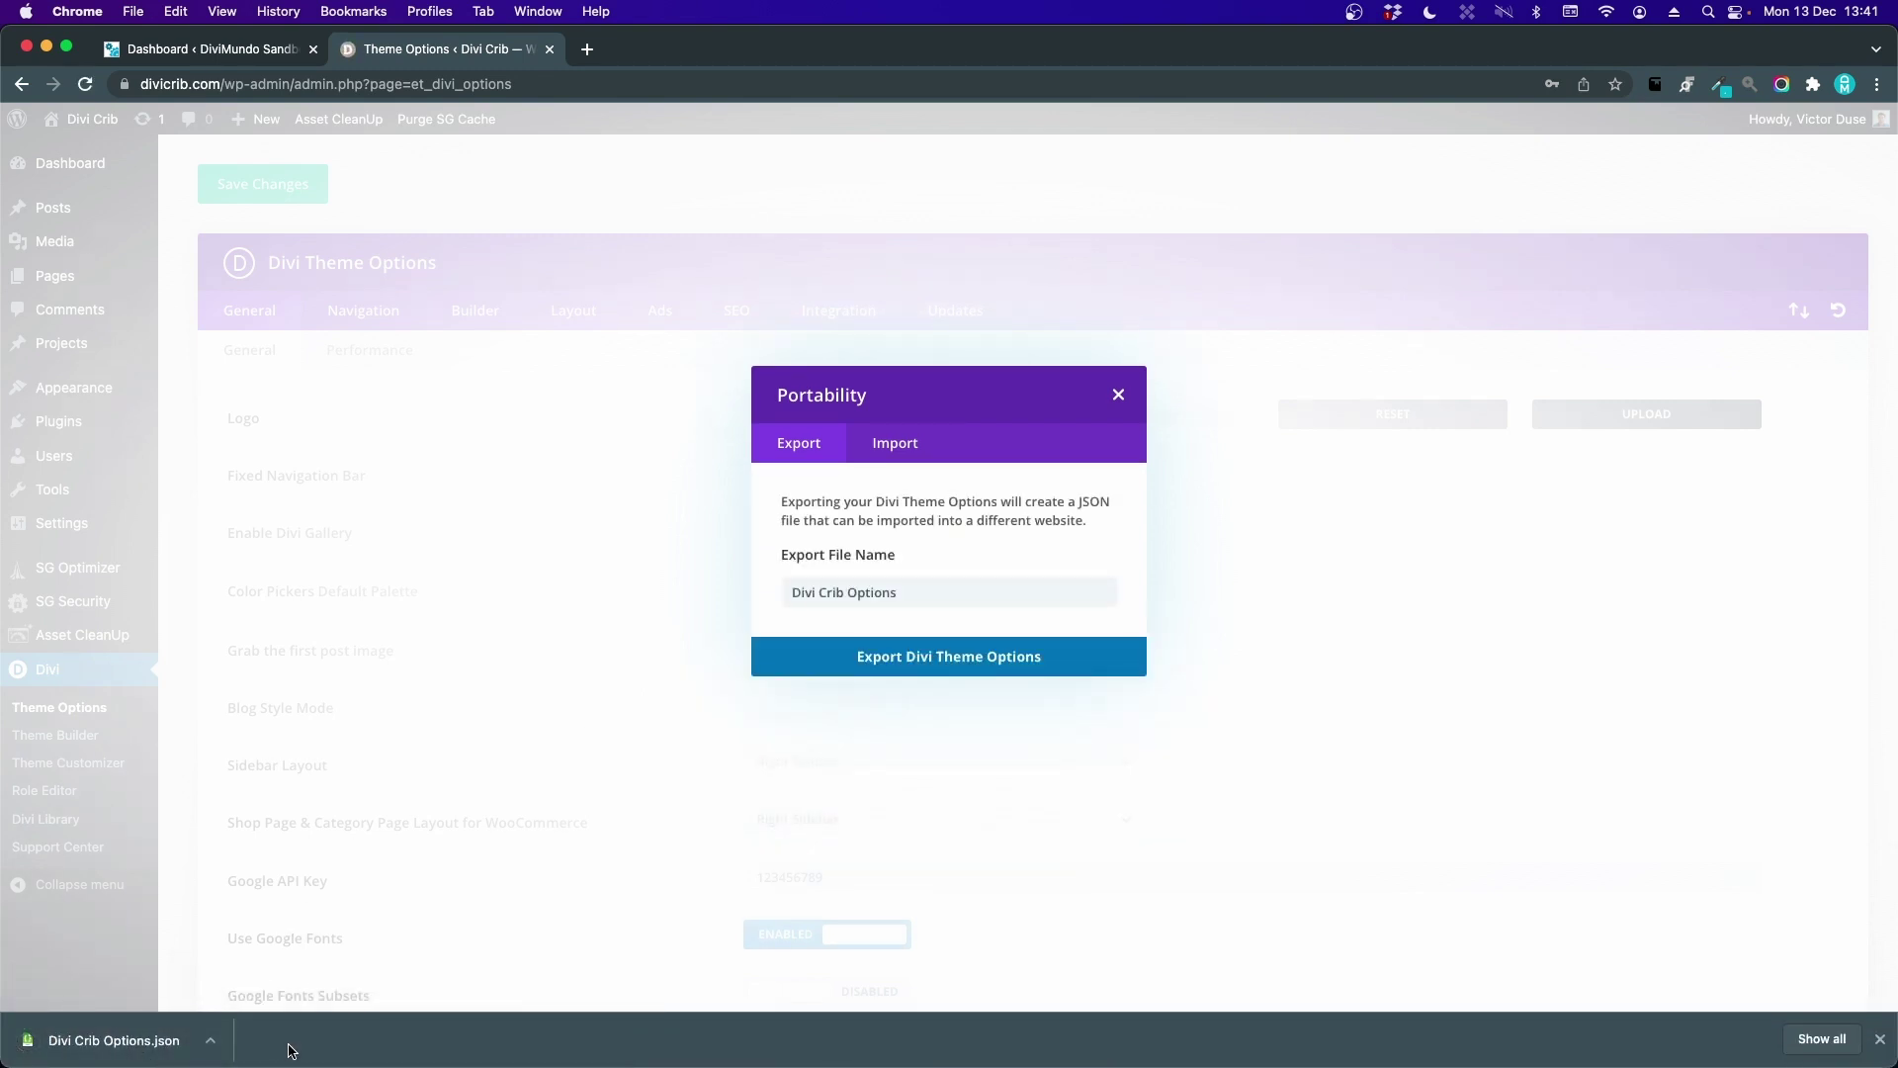
pyautogui.click(1120, 392)
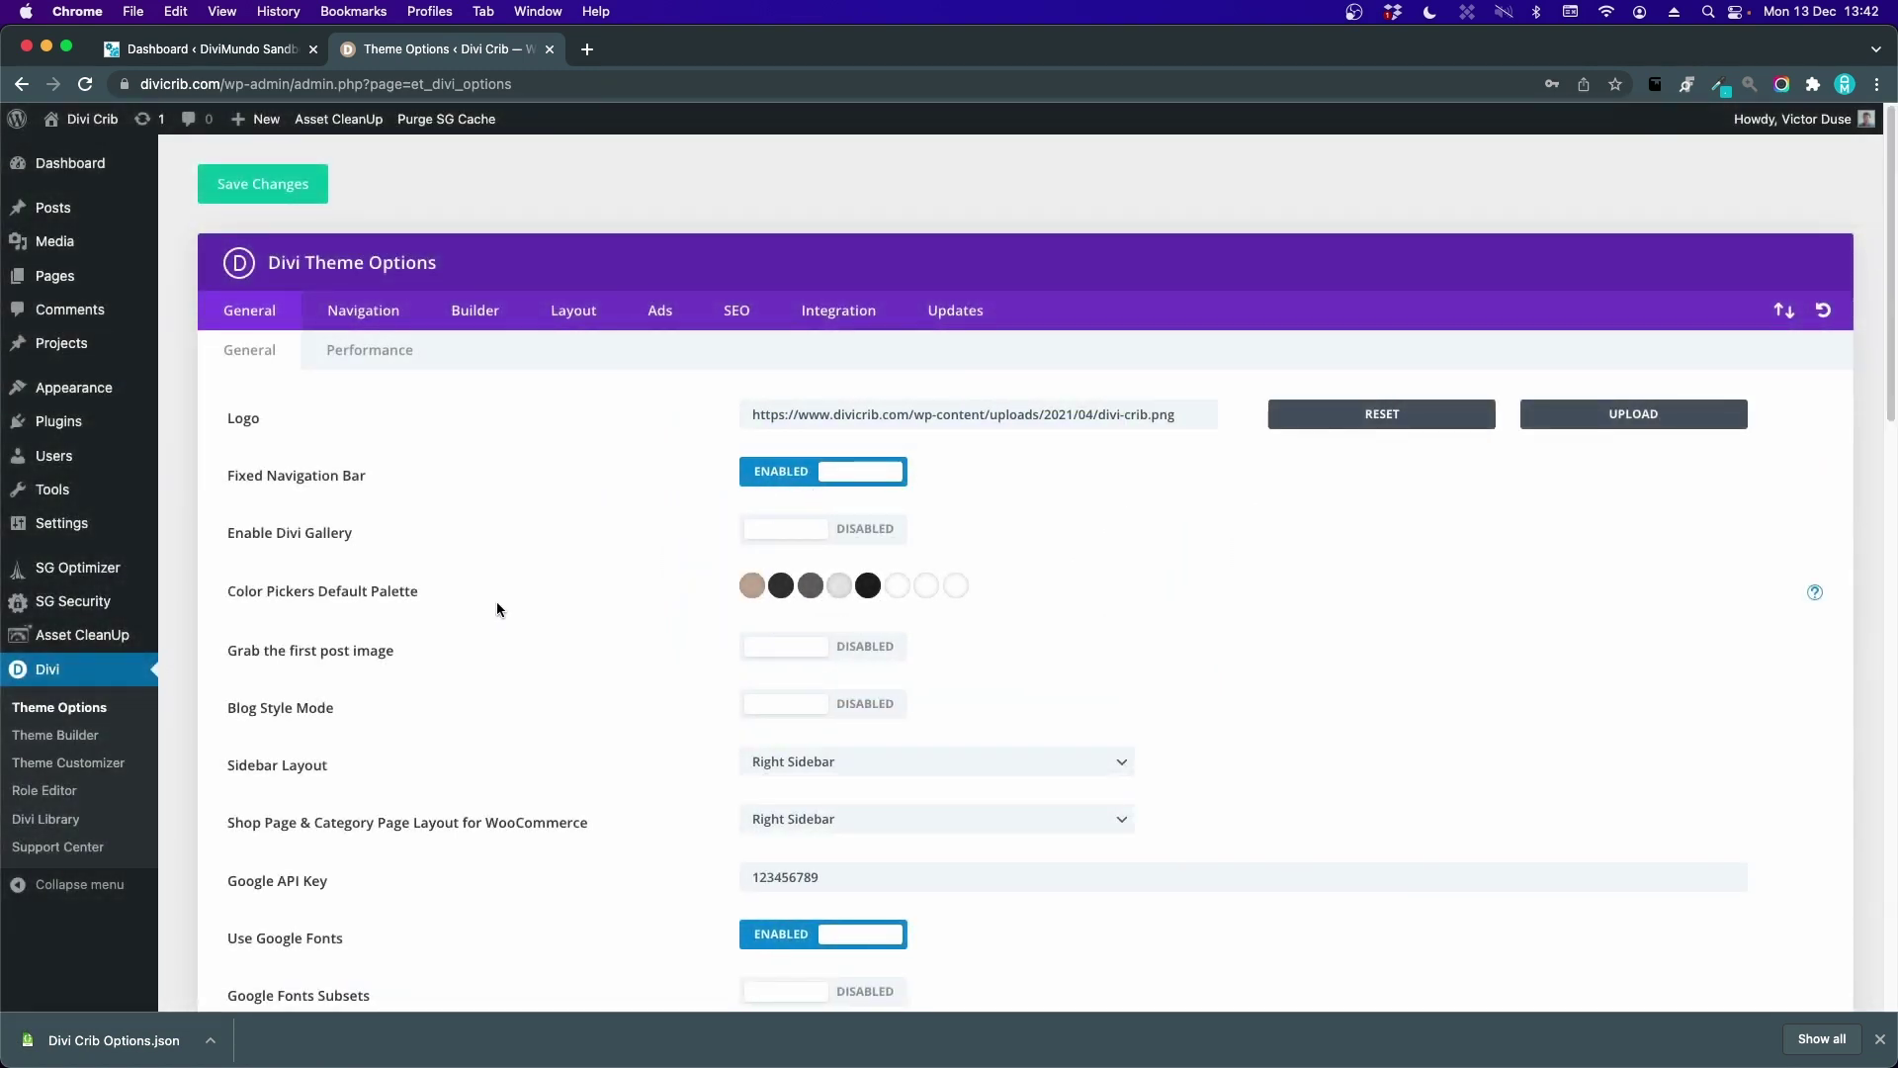
pyautogui.scroll(-15, 496, 601)
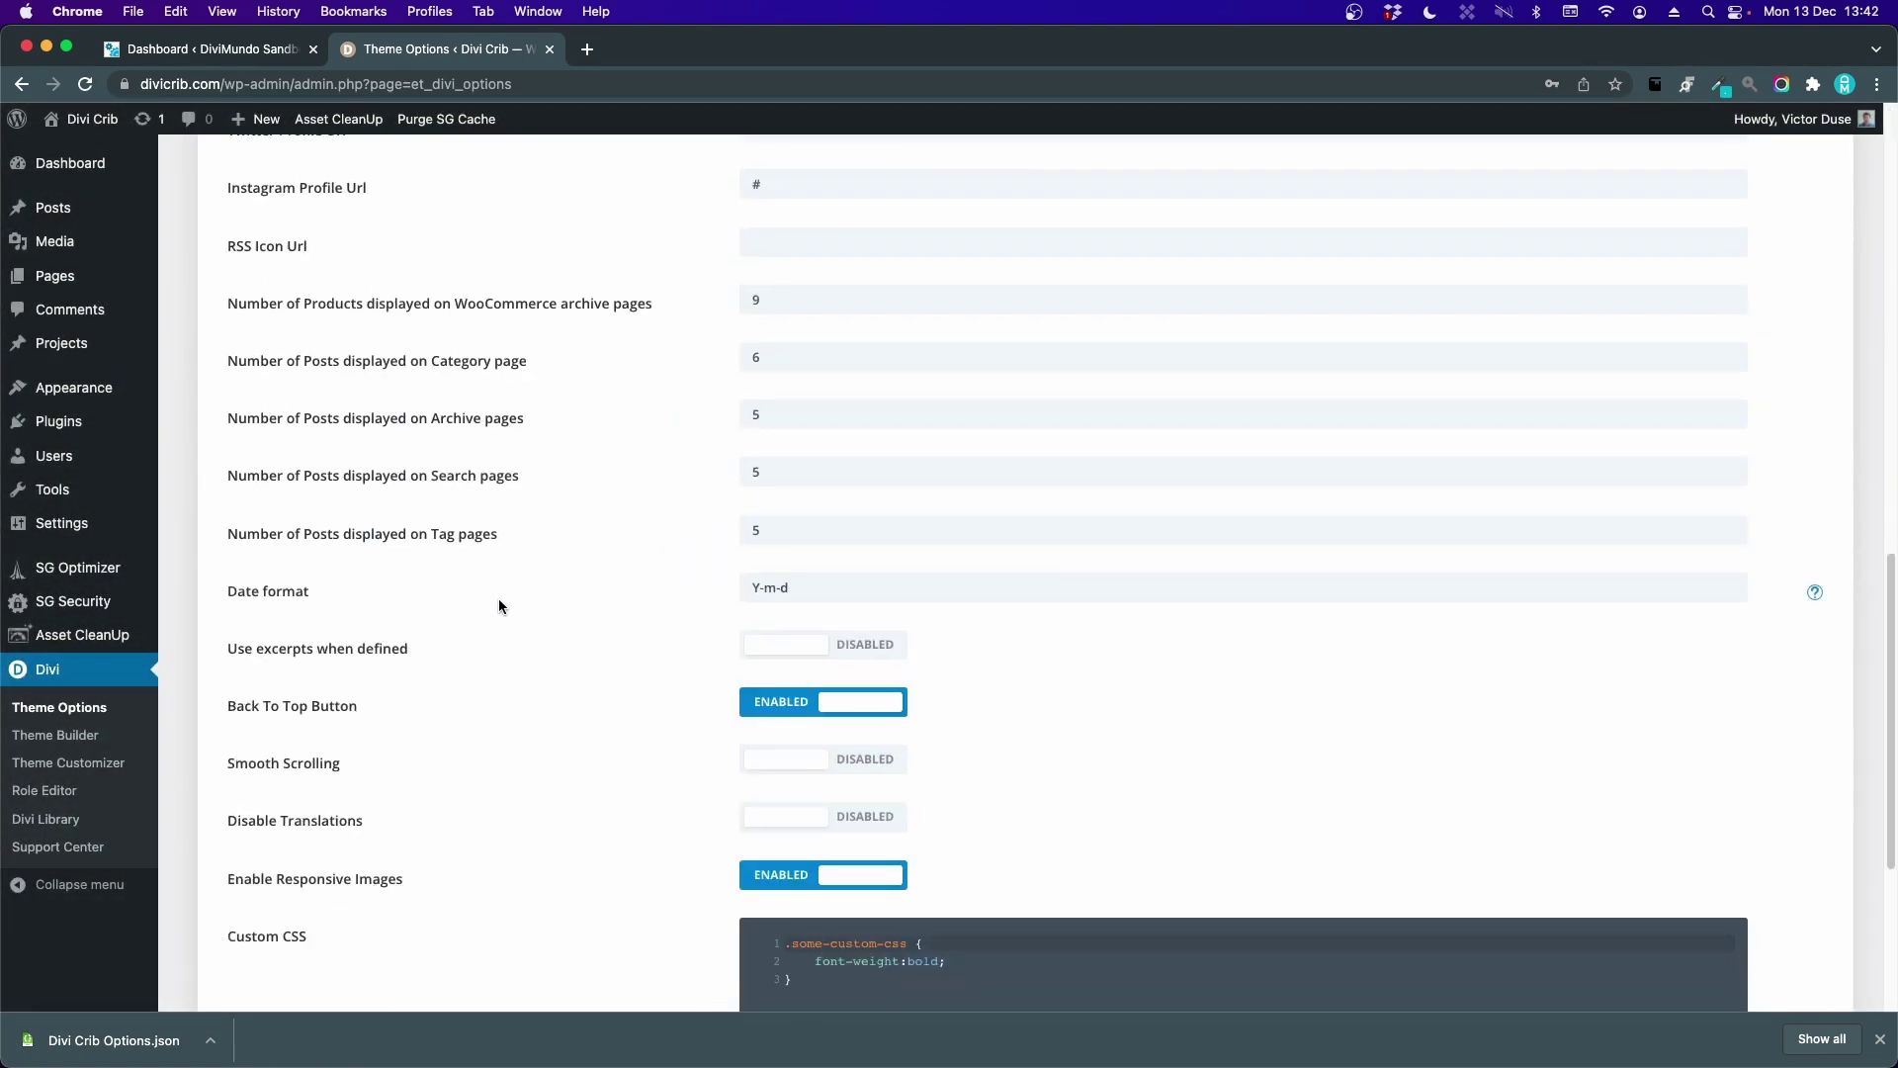
# - Open the Divi Crib Theme Customizer and look at the Site Title & Tagline settings
pyautogui.click(68, 762)
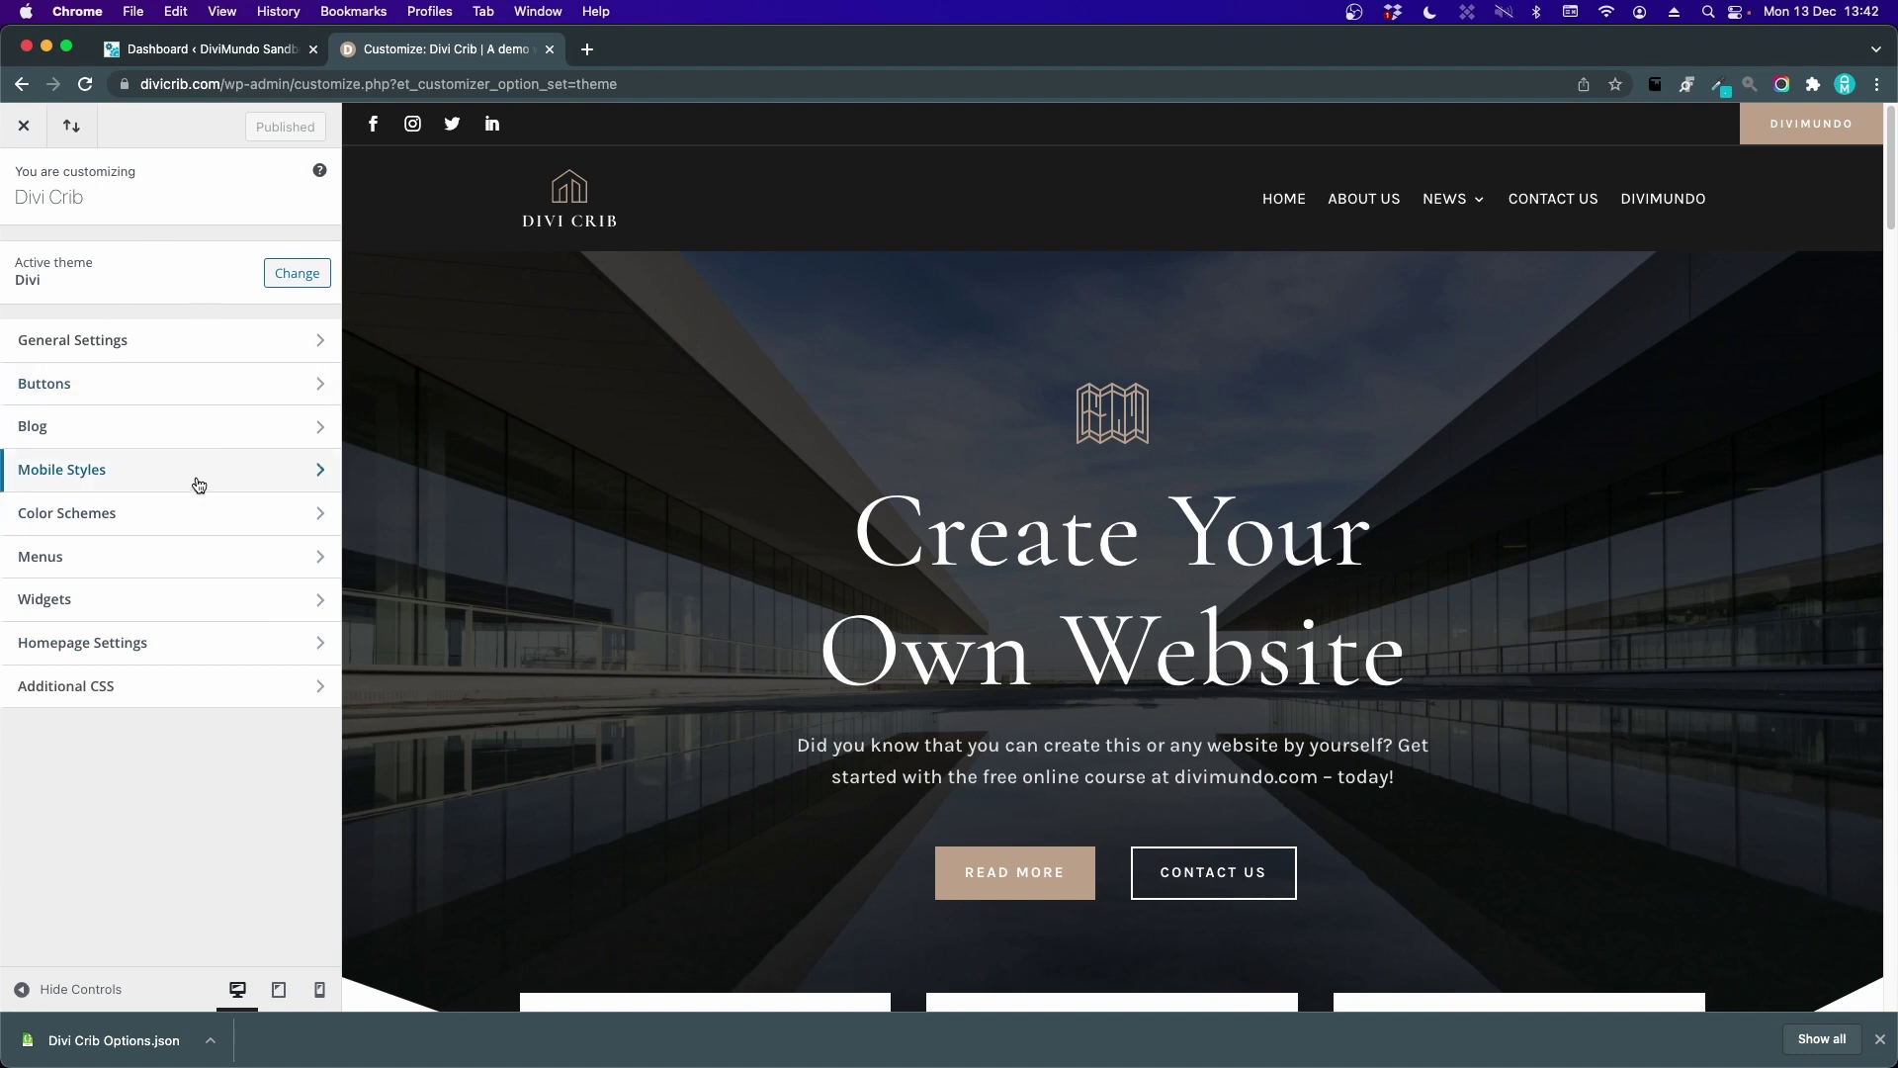
pyautogui.click(153, 340)
pyautogui.click(249, 265)
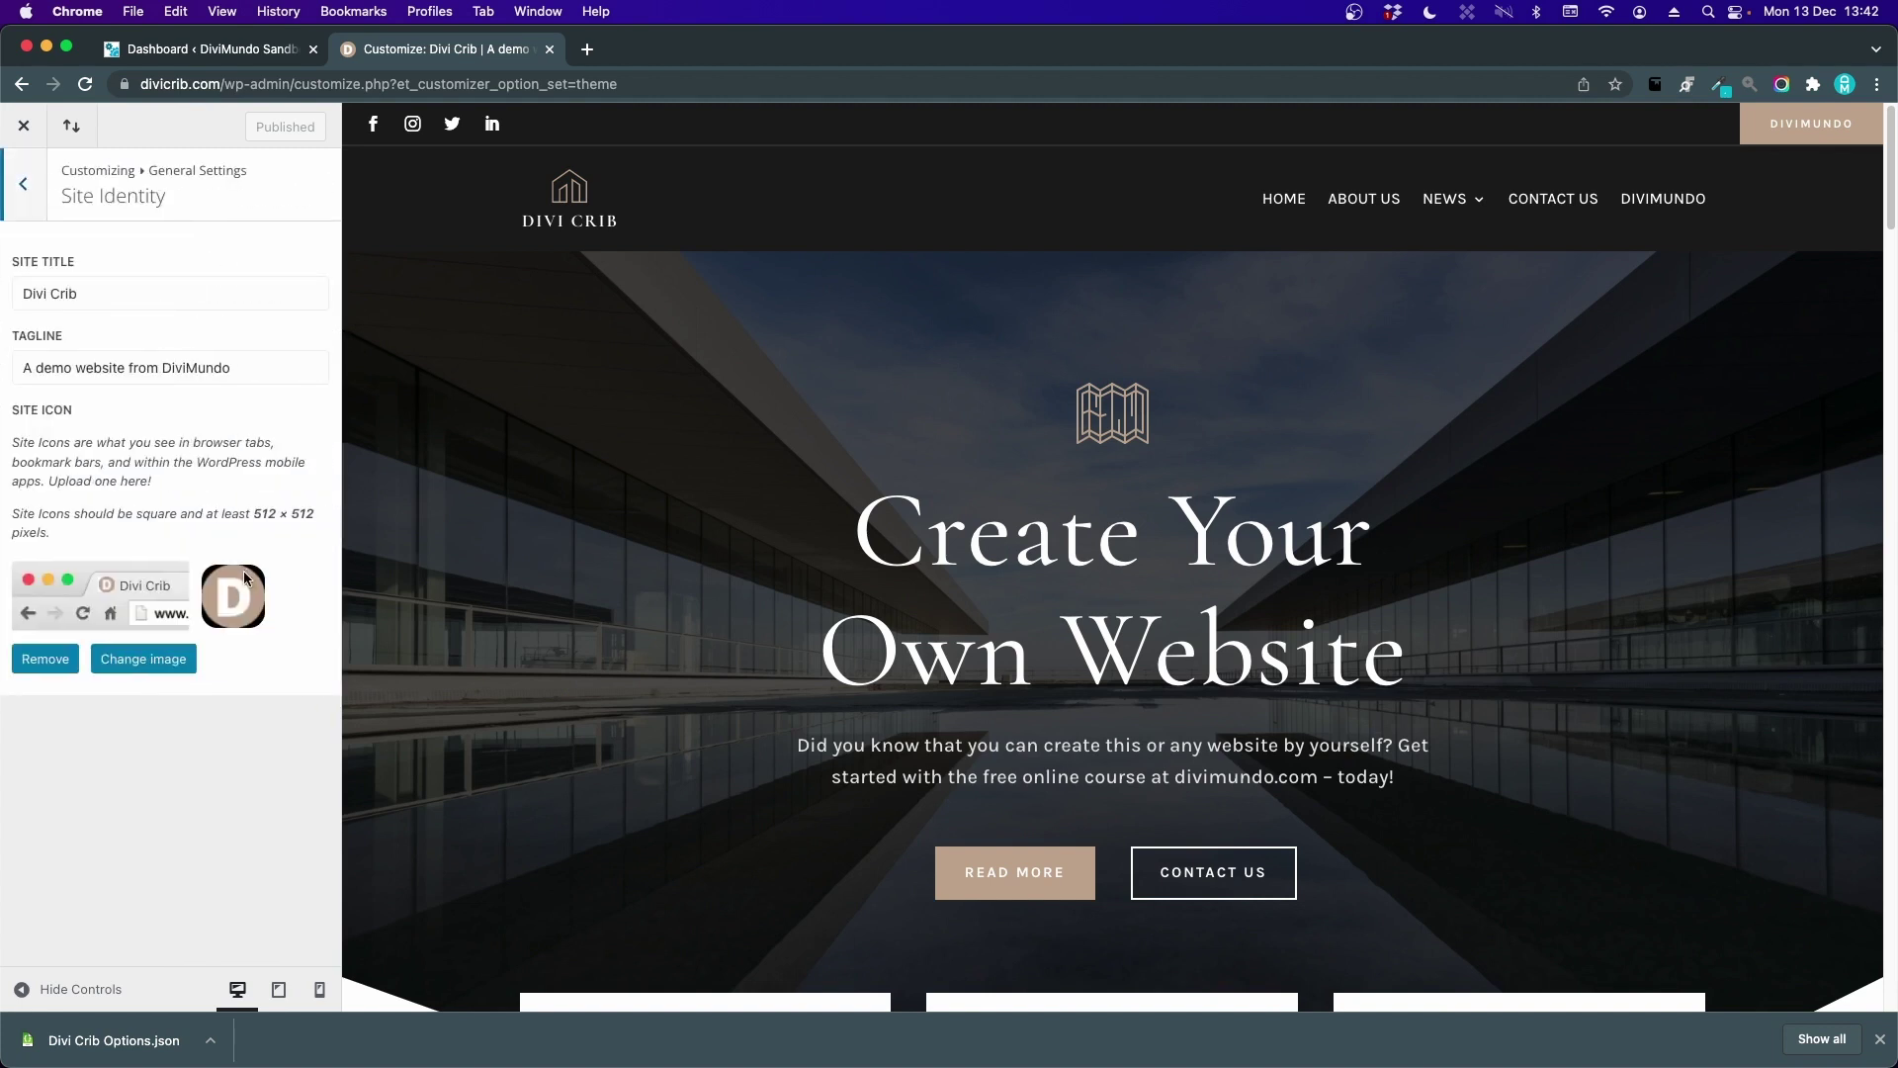
pyautogui.click(24, 208)
# - Browse the Typography settings, then return to the top-level customizer menu
pyautogui.click(91, 354)
pyautogui.scroll(-2, 188, 633)
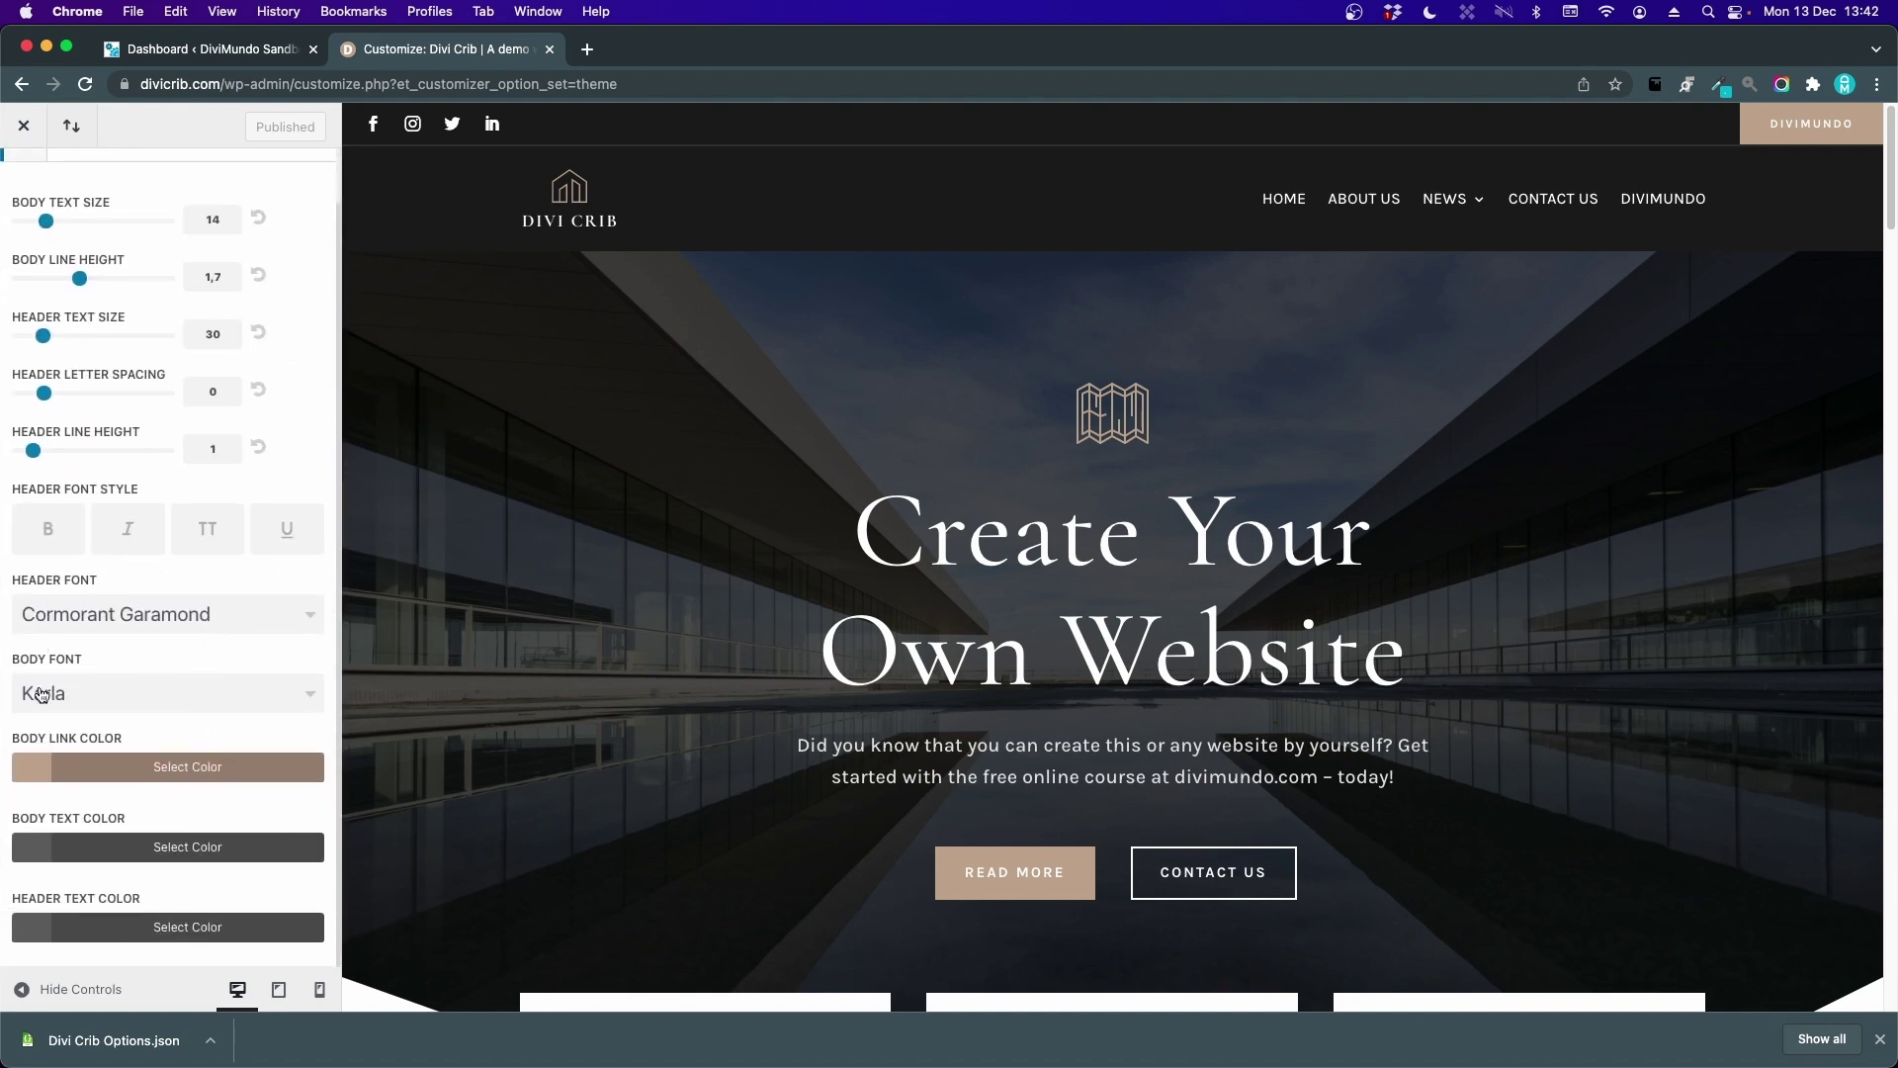
pyautogui.scroll(2, 69, 262)
pyautogui.click(23, 186)
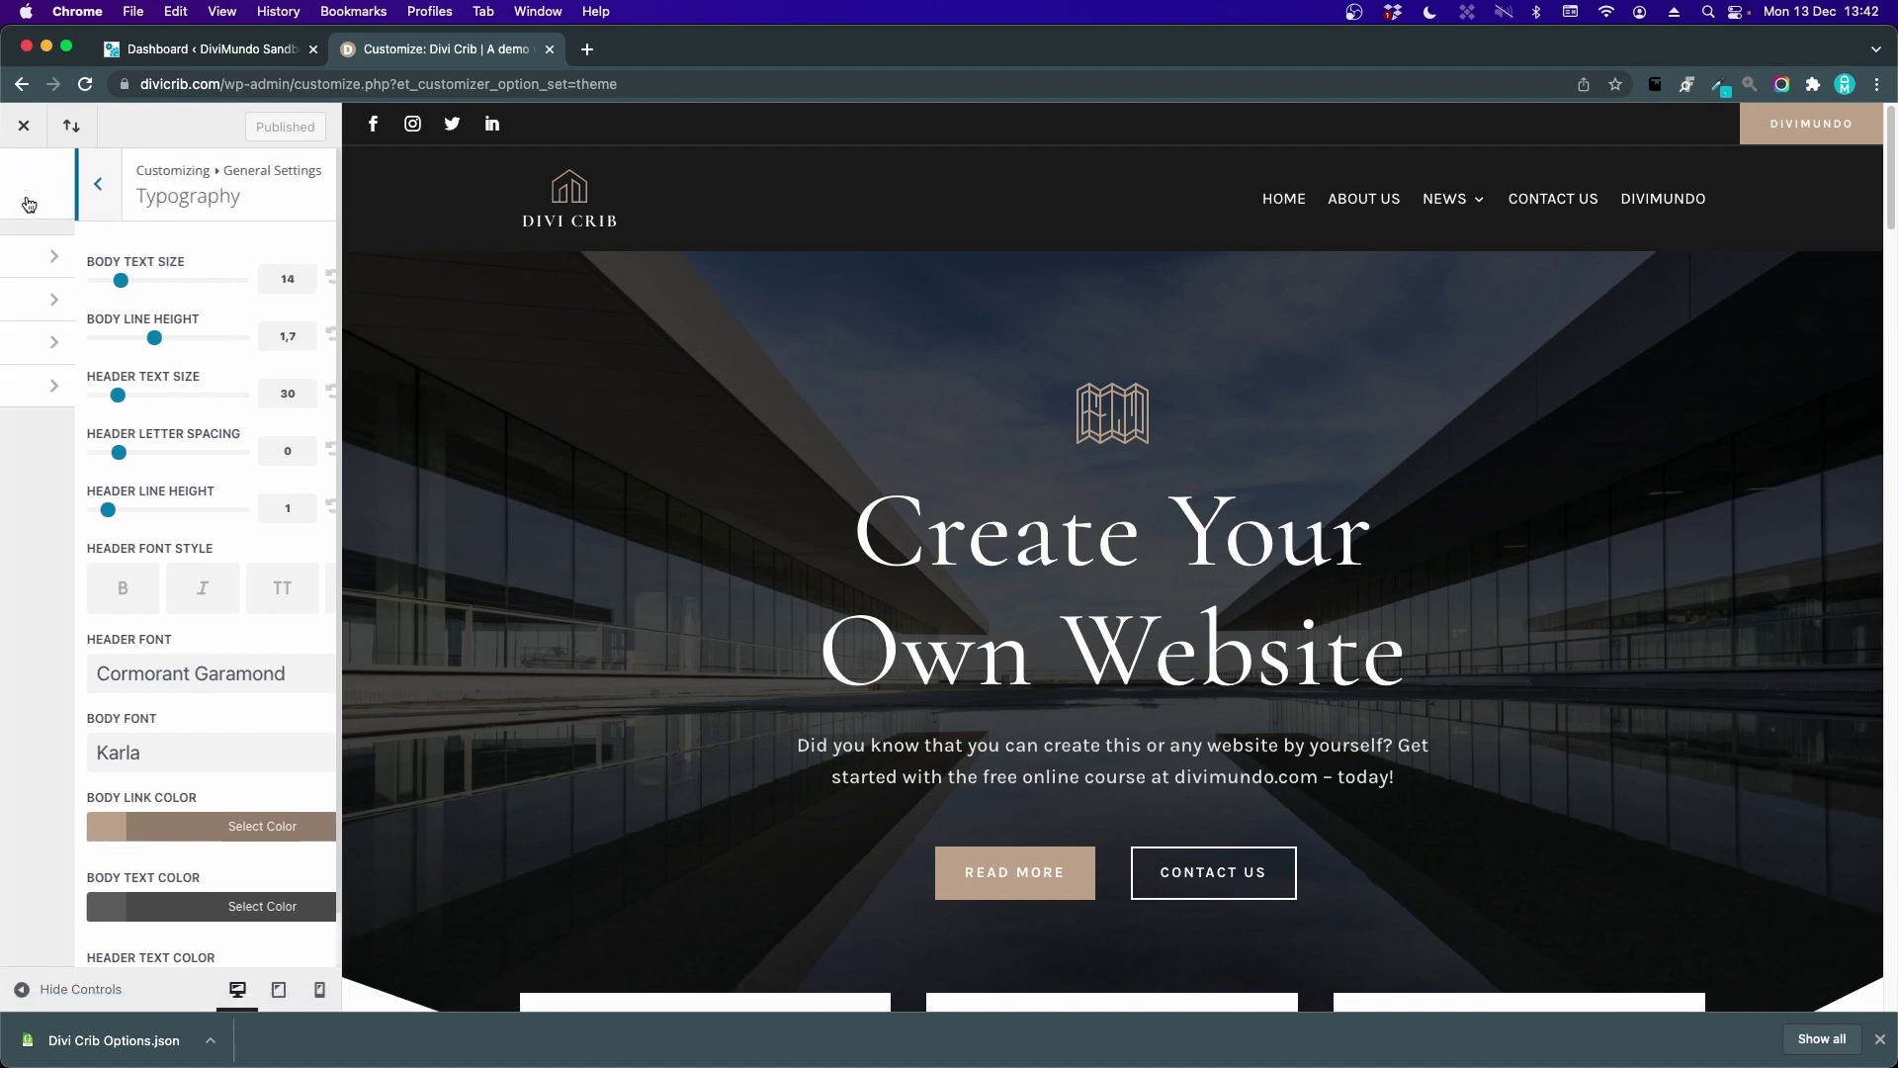
pyautogui.click(22, 188)
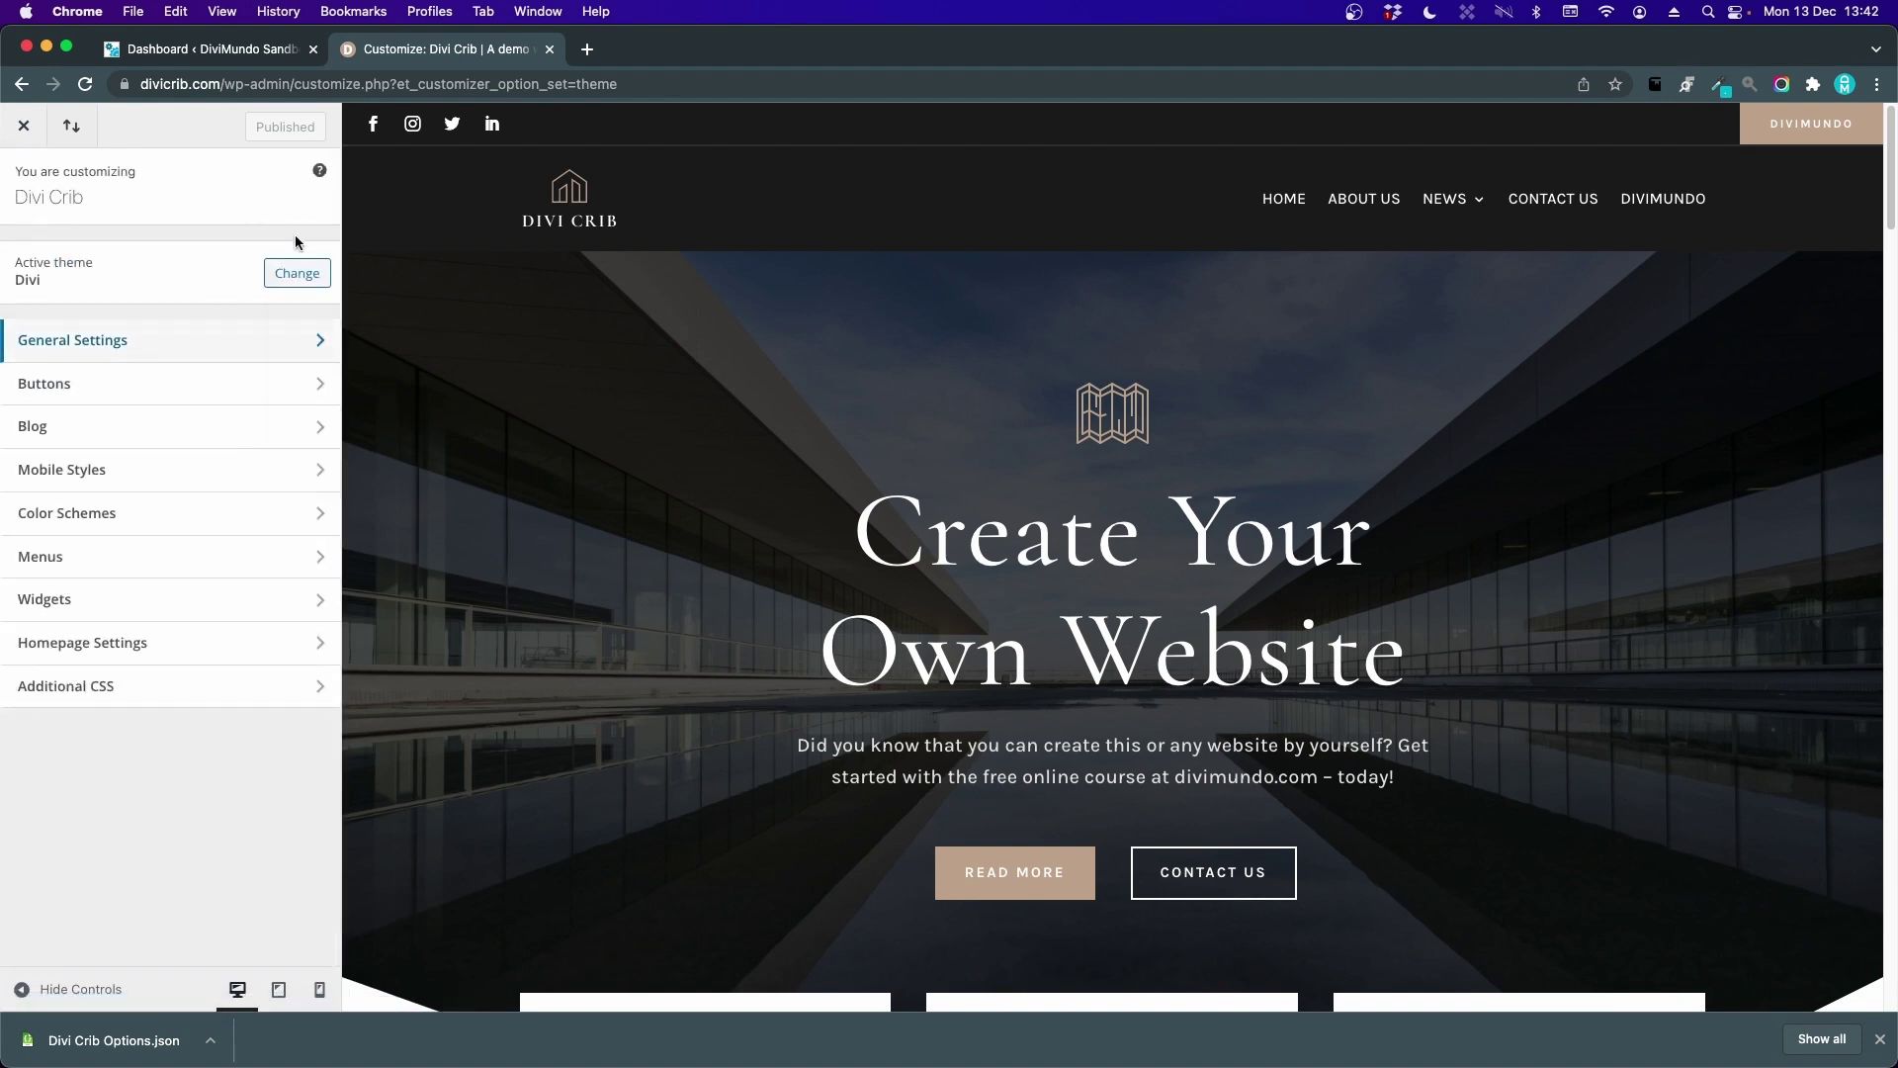
# - Export the customizer settings as a JSON file named 'Customizer settings' and close the dialog
pyautogui.click(81, 137)
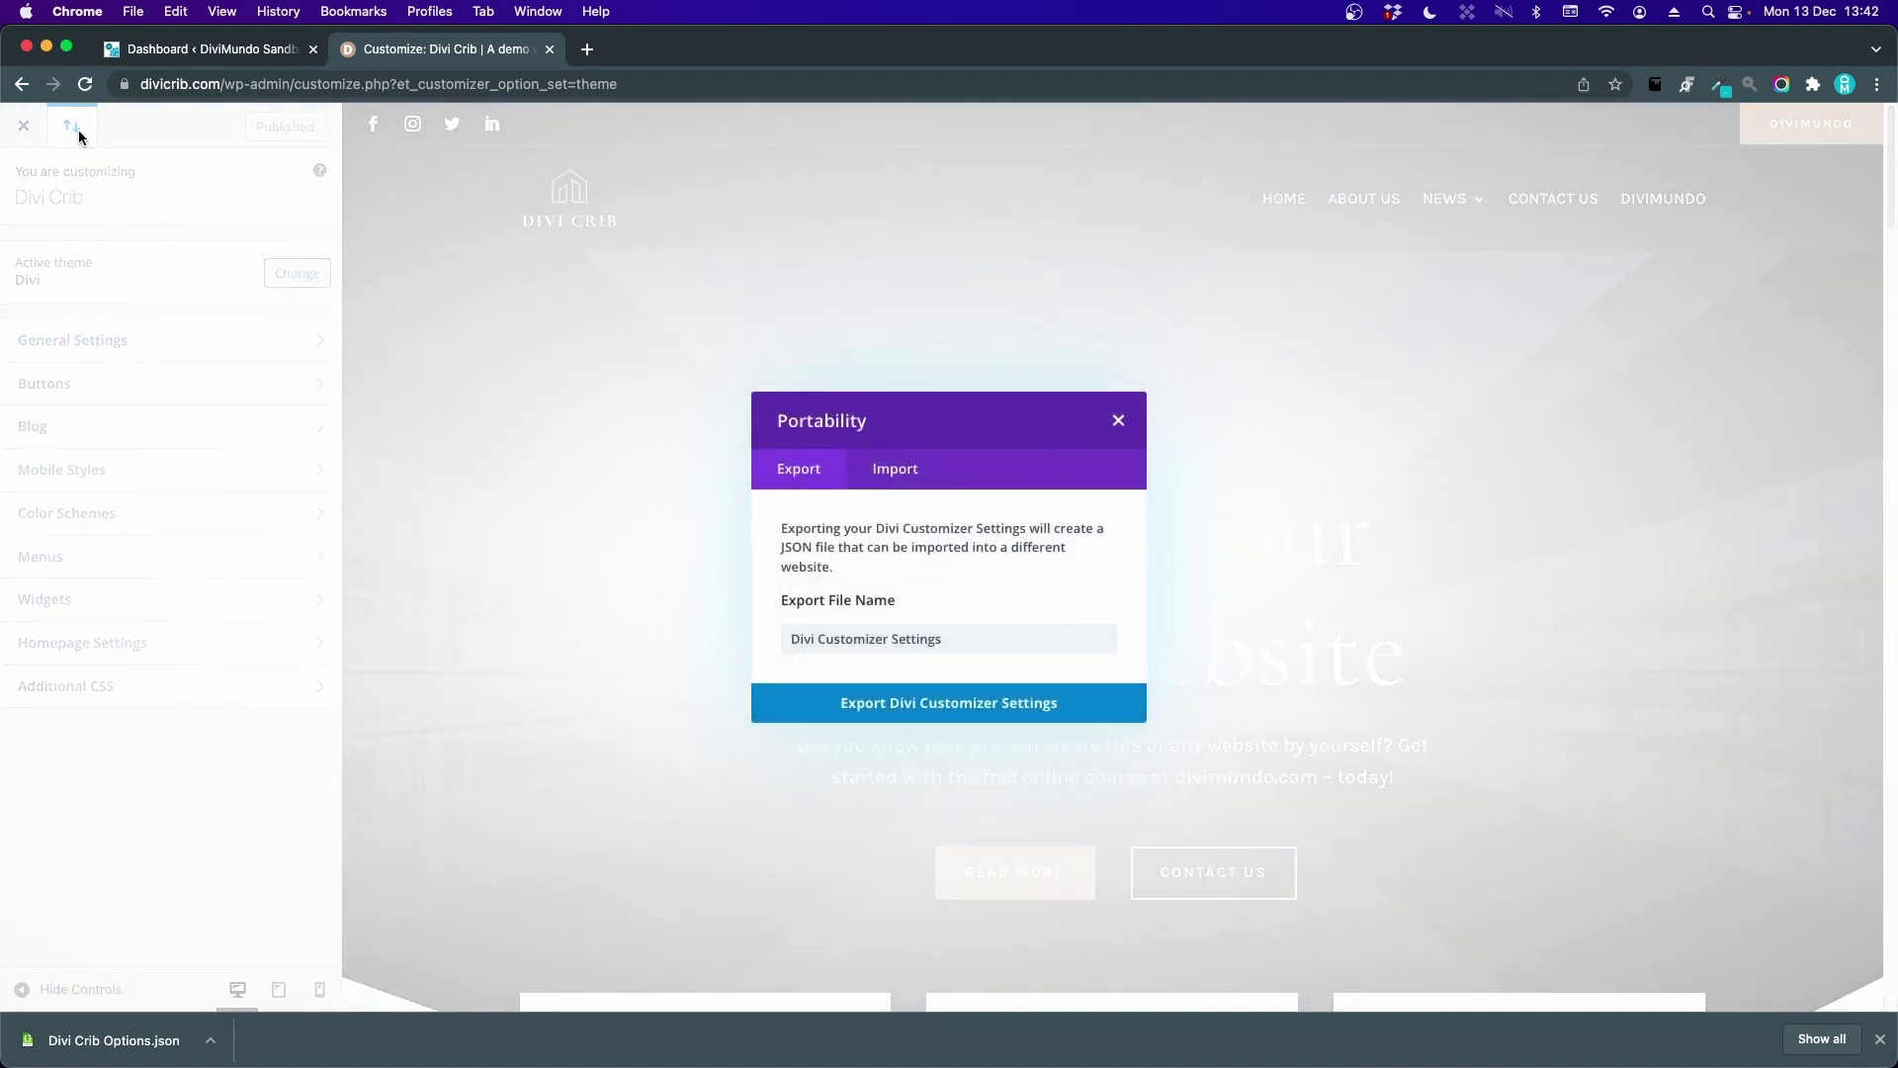
pyautogui.tripleClick(901, 636)
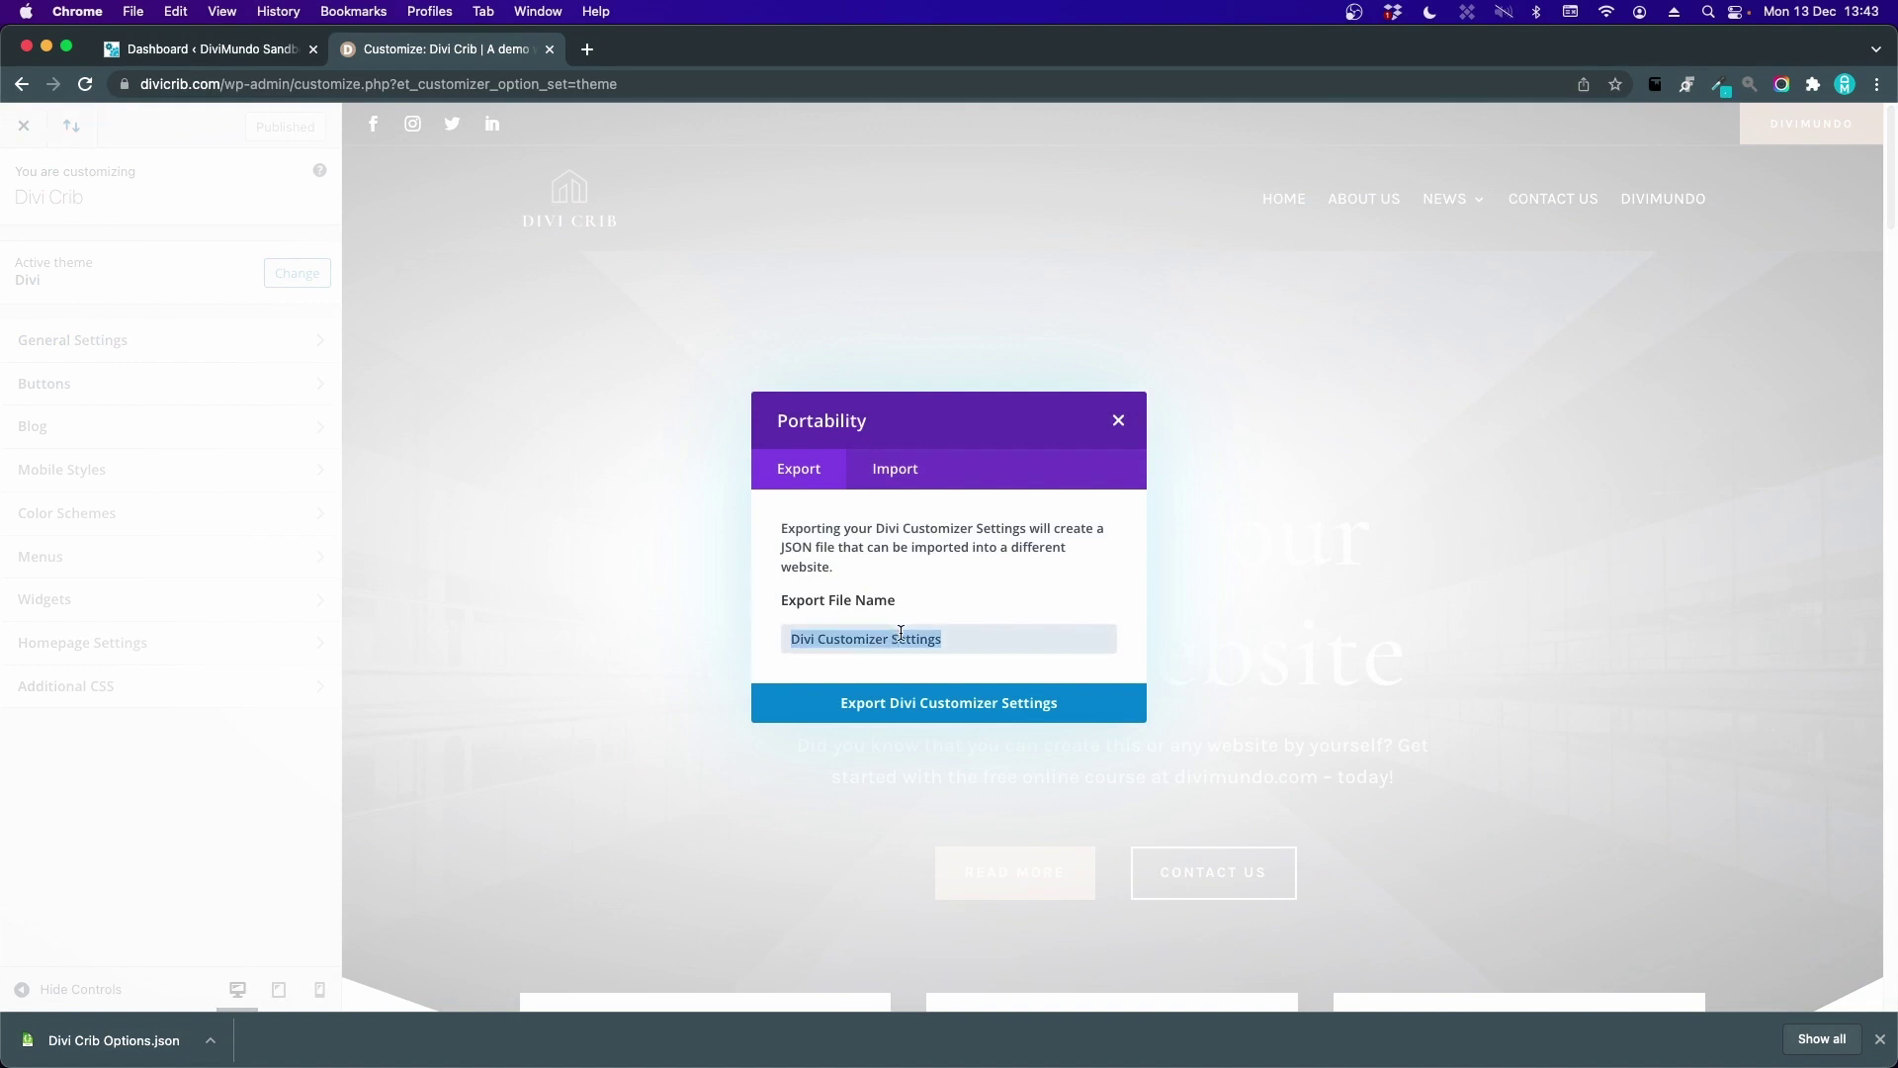
pyautogui.write('Cust')
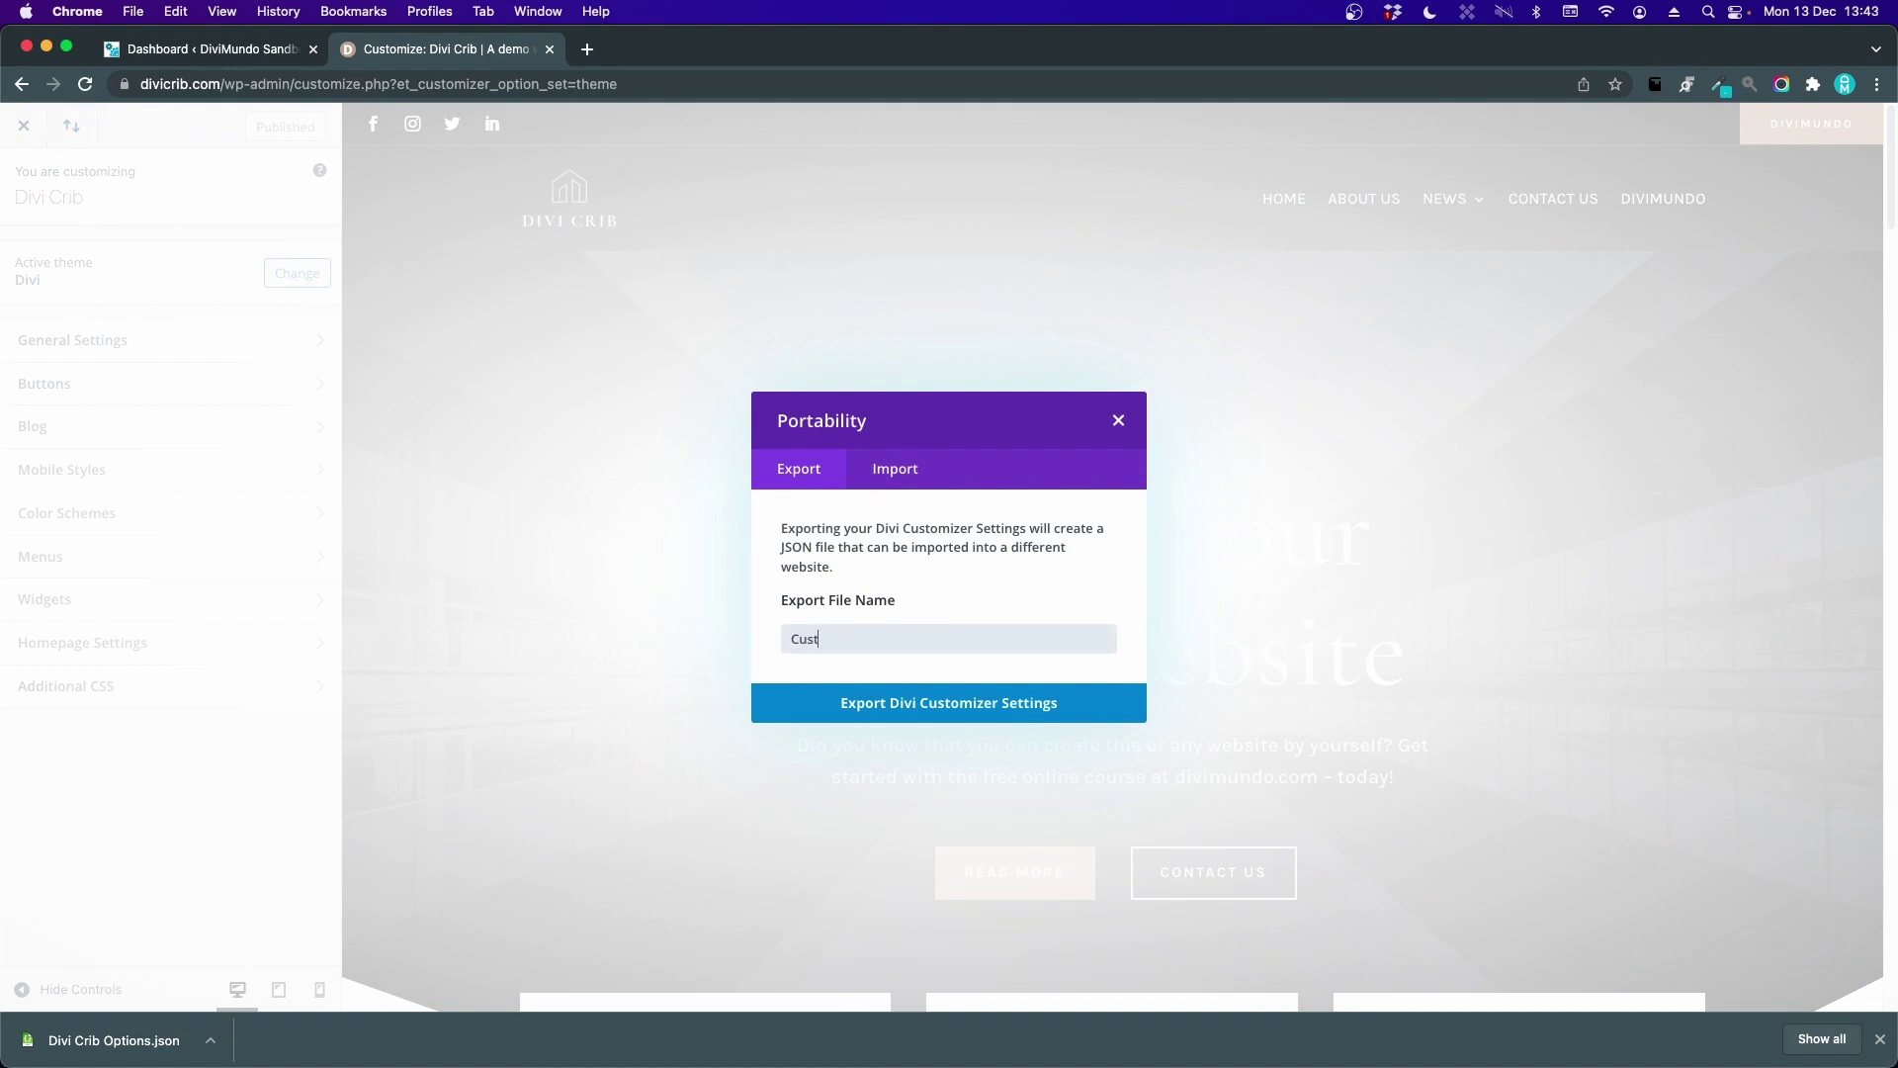
pyautogui.write('omizer settings')
pyautogui.click(899, 705)
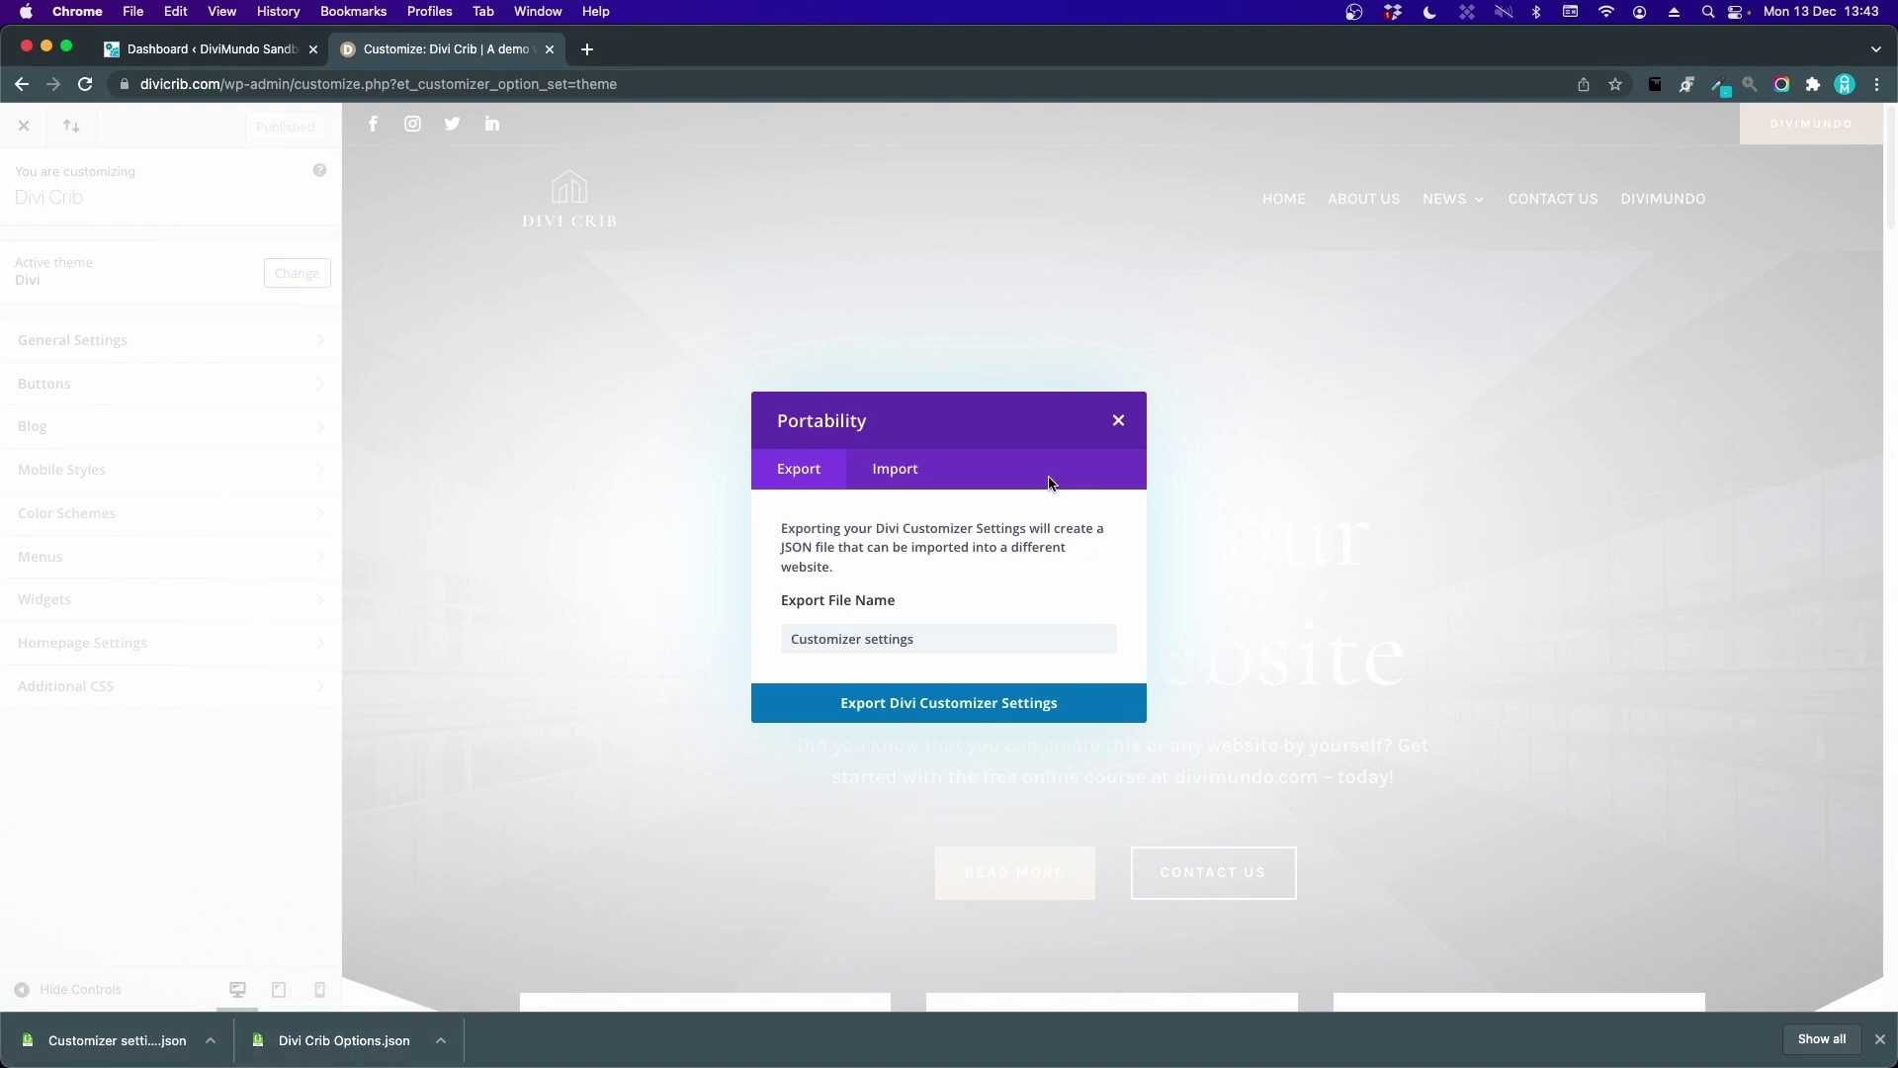
pyautogui.click(1118, 420)
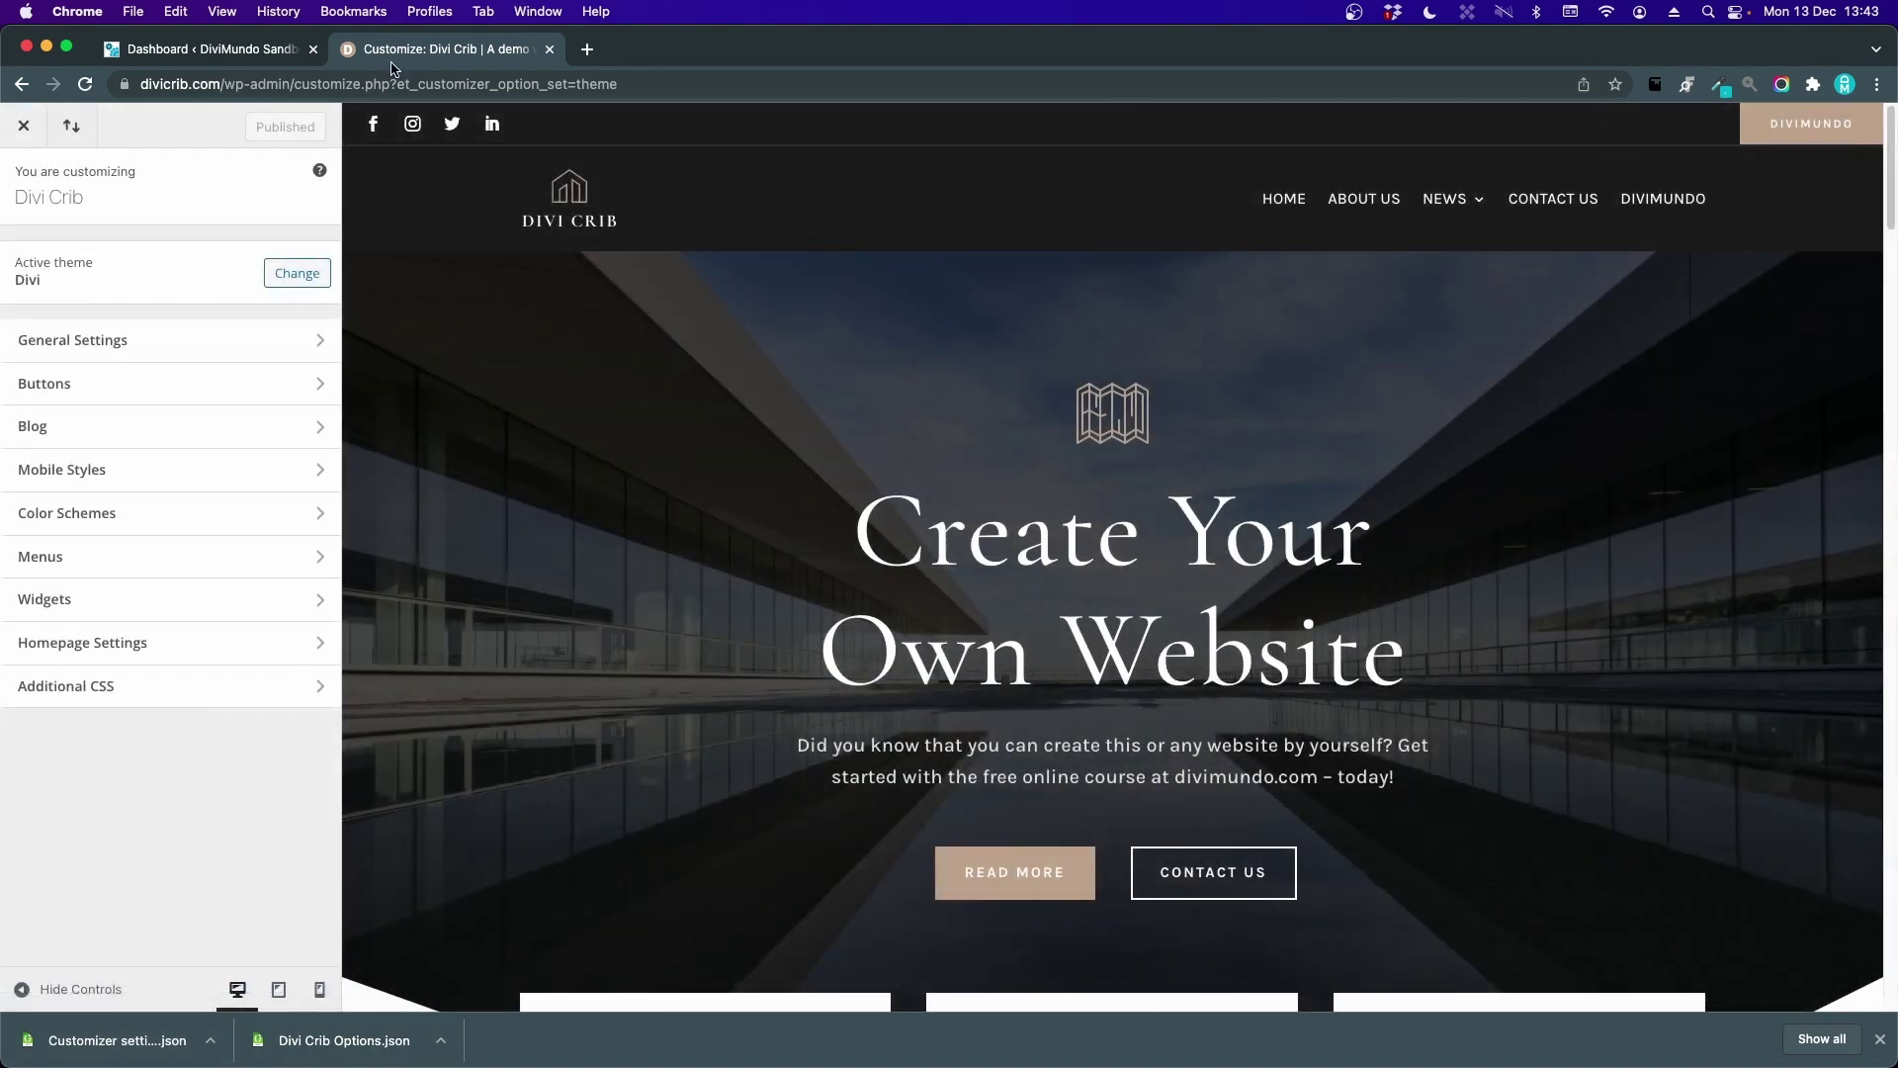
# - Switch to the DiviMundo Sandbox site and view its Divi Theme Options General settings
pyautogui.click(213, 49)
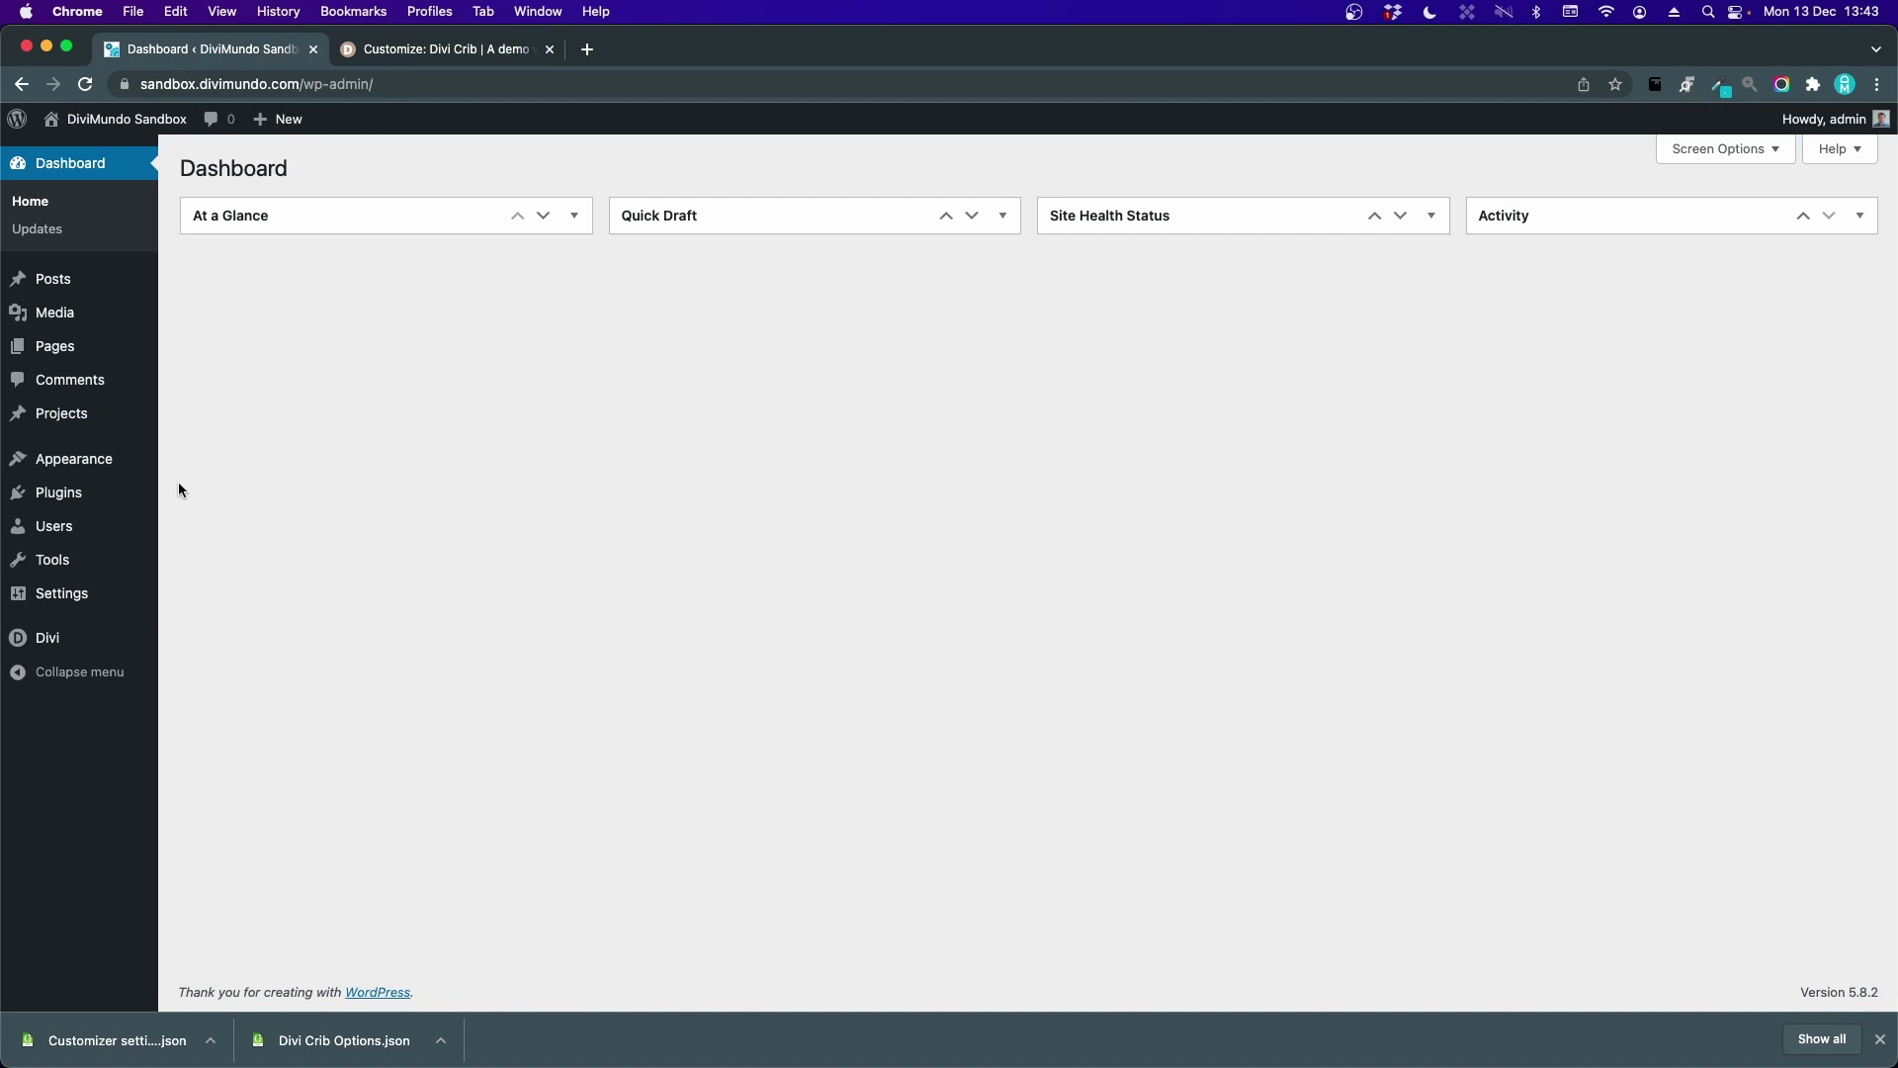
pyautogui.moveTo(69, 643)
pyautogui.click(241, 648)
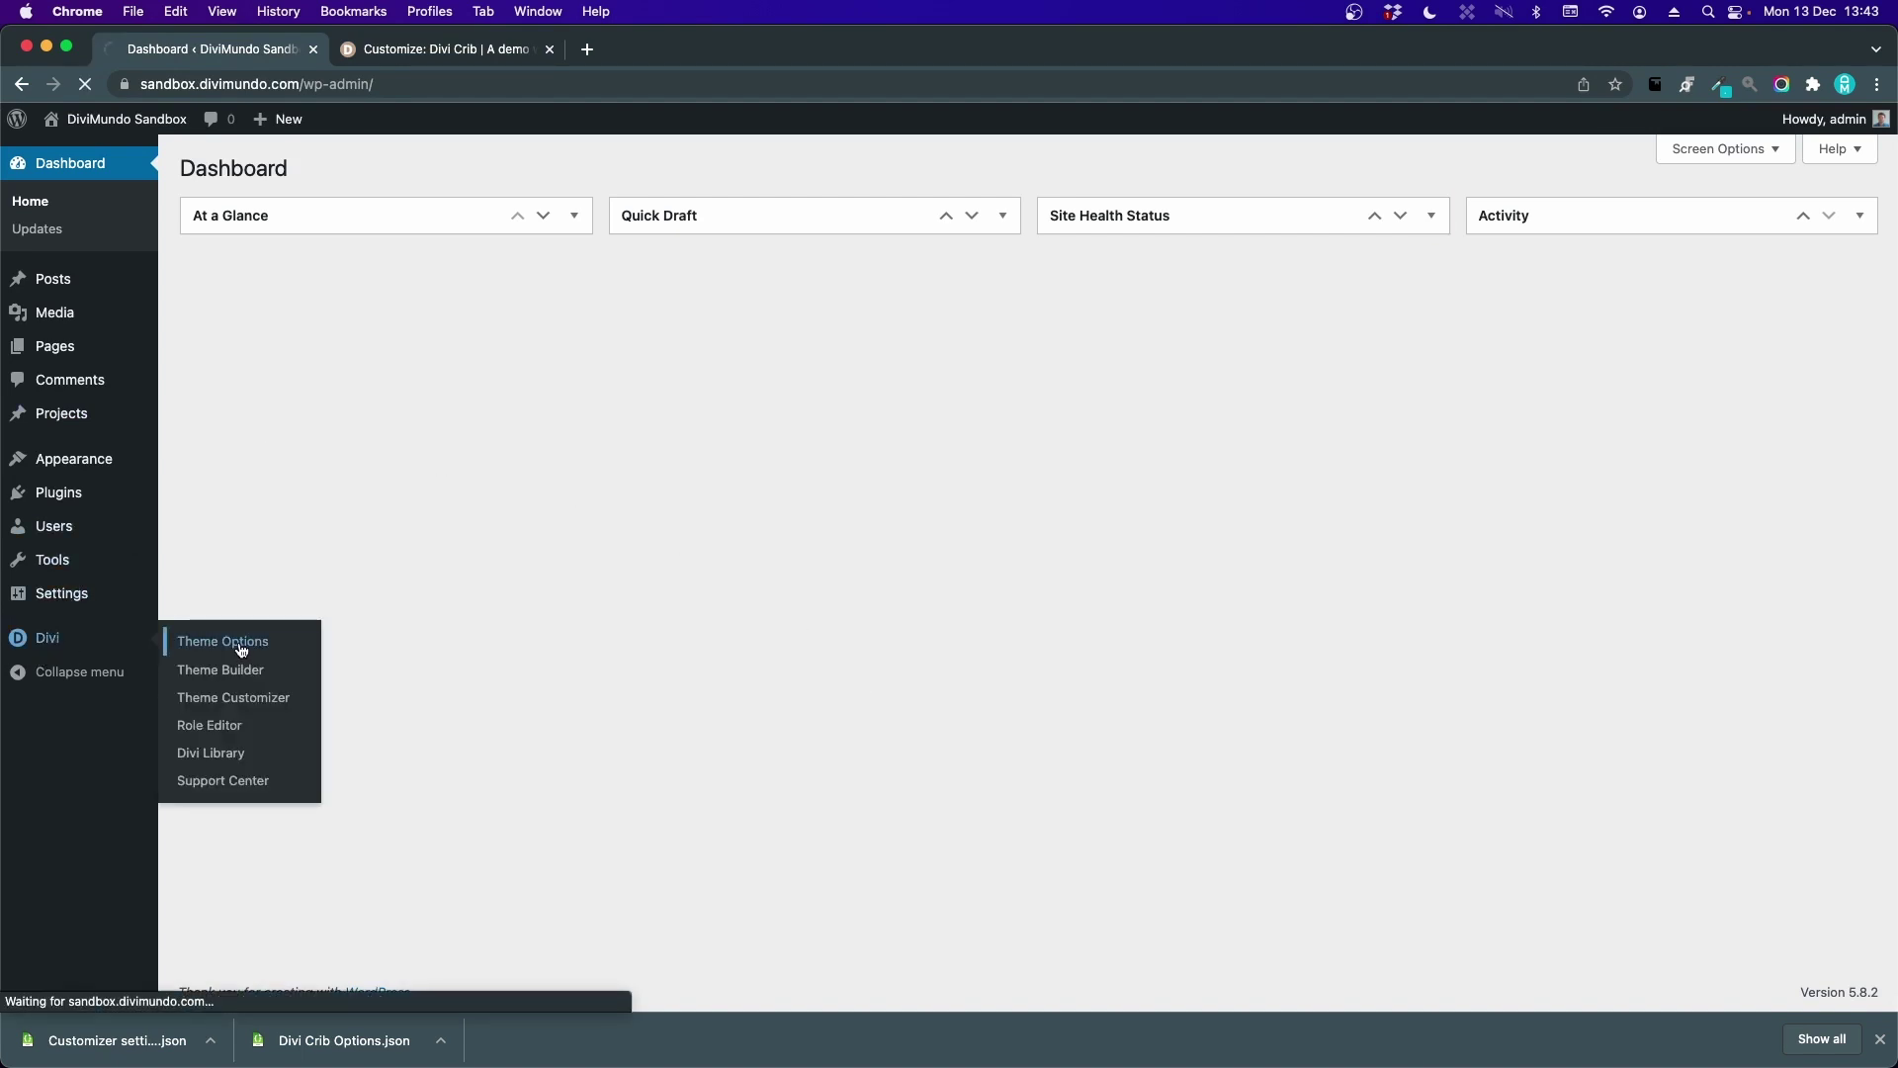
pyautogui.scroll(-1, 1088, 642)
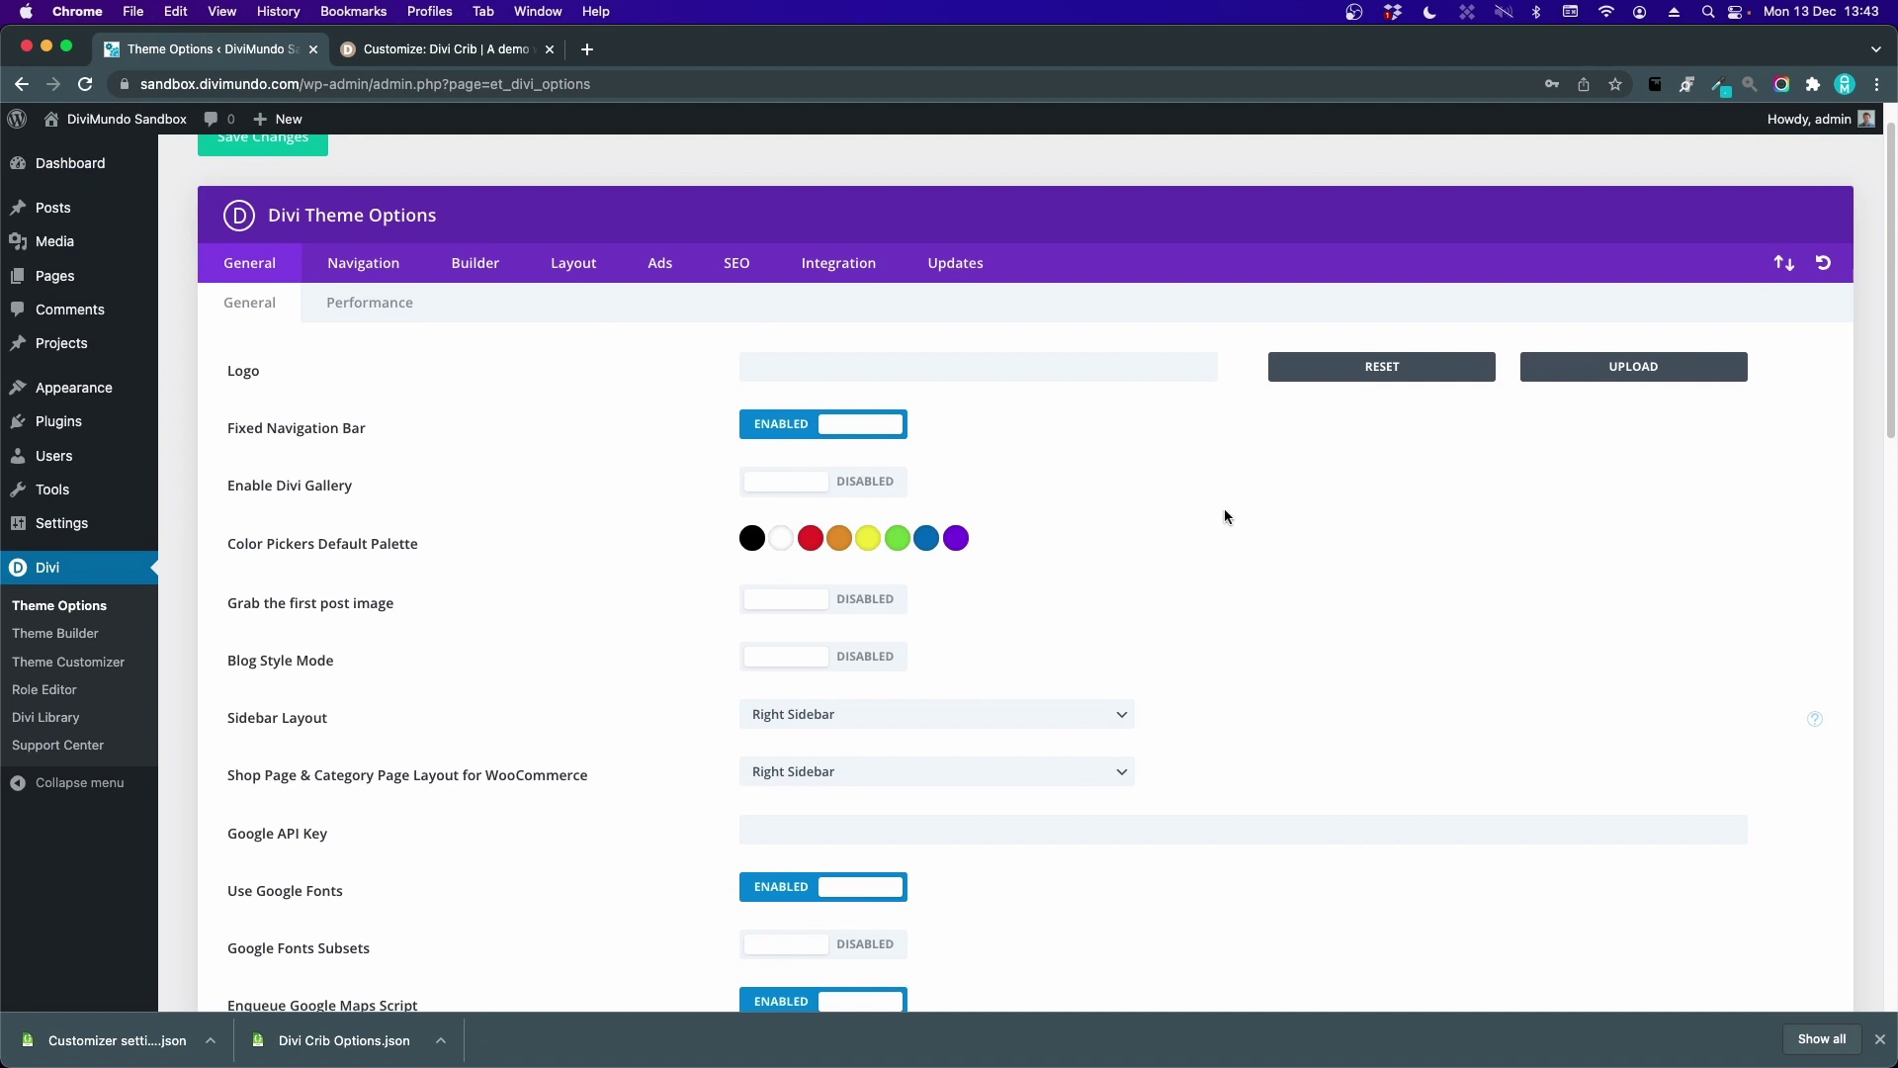
pyautogui.scroll(-15, 751, 586)
pyautogui.scroll(15, 752, 588)
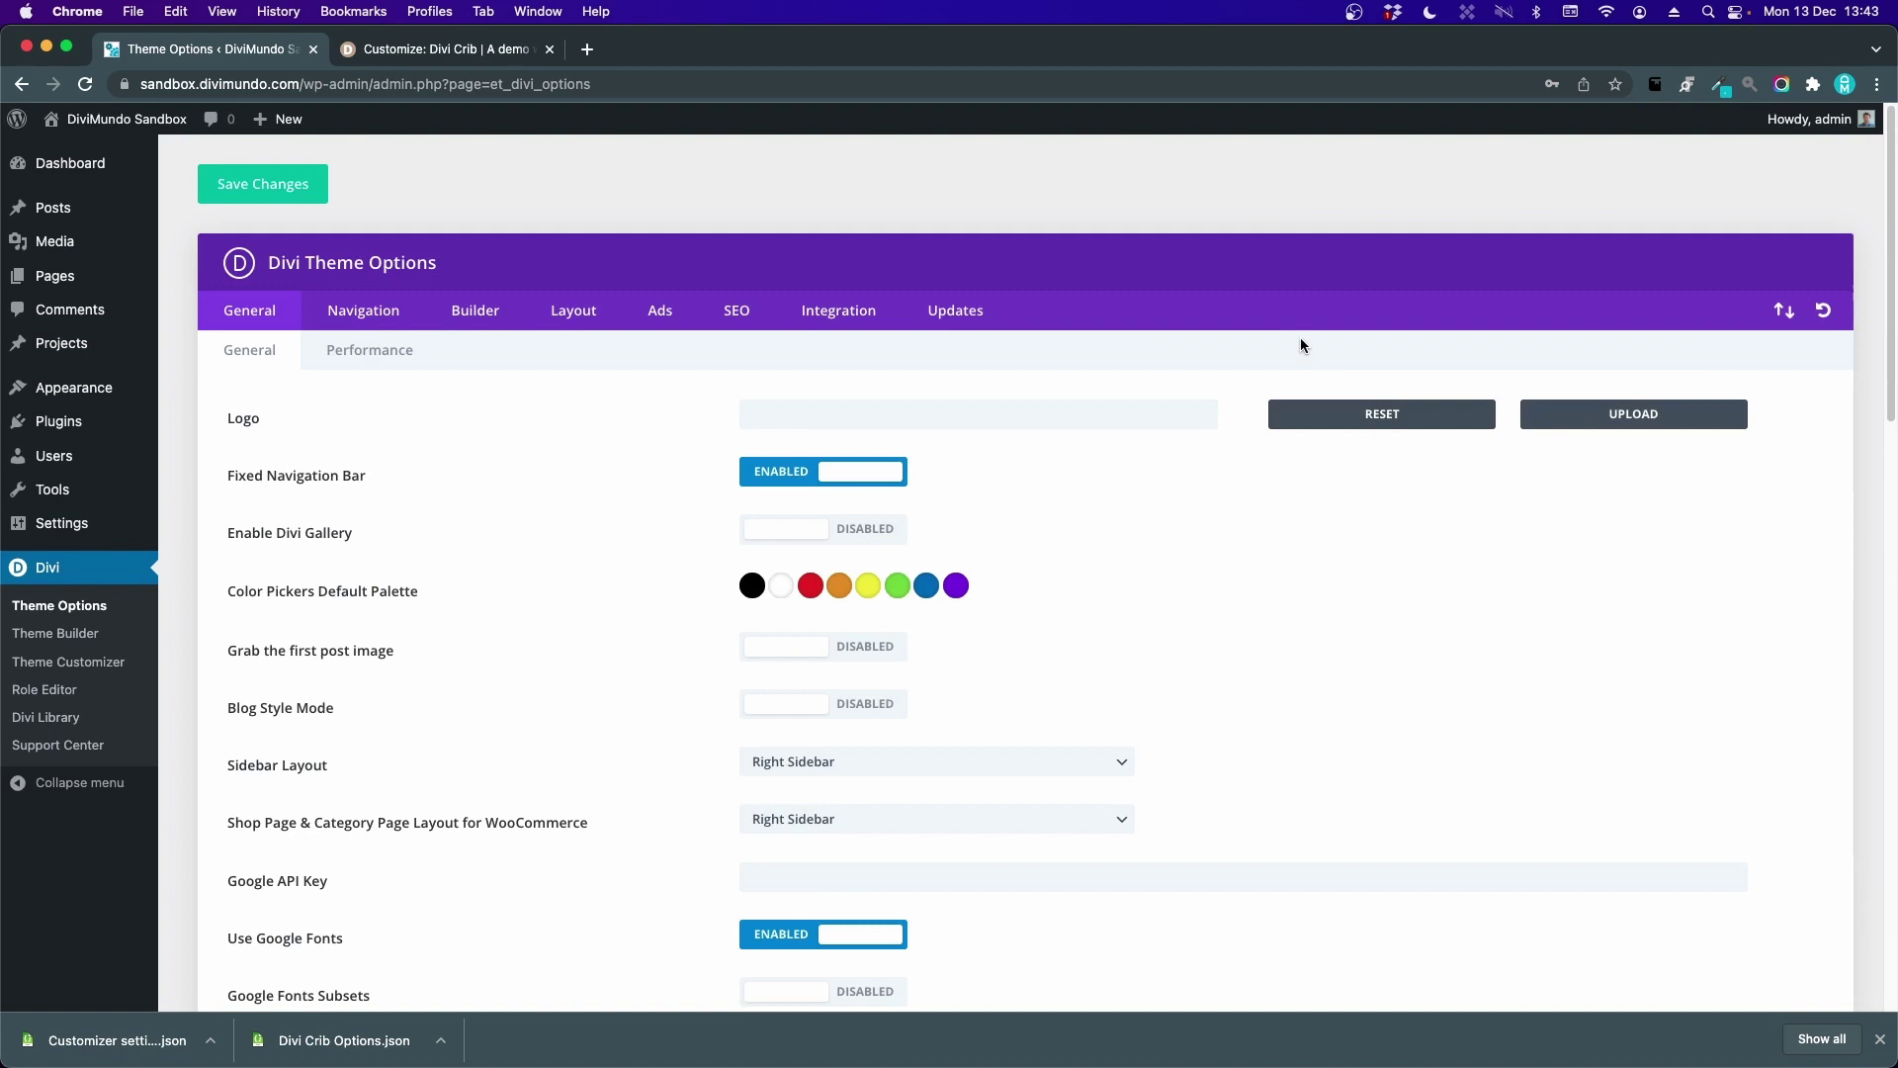
# - Import Divi Crib Options.json into the sandbox's theme options, downloading a backup beforehand
pyautogui.click(1785, 312)
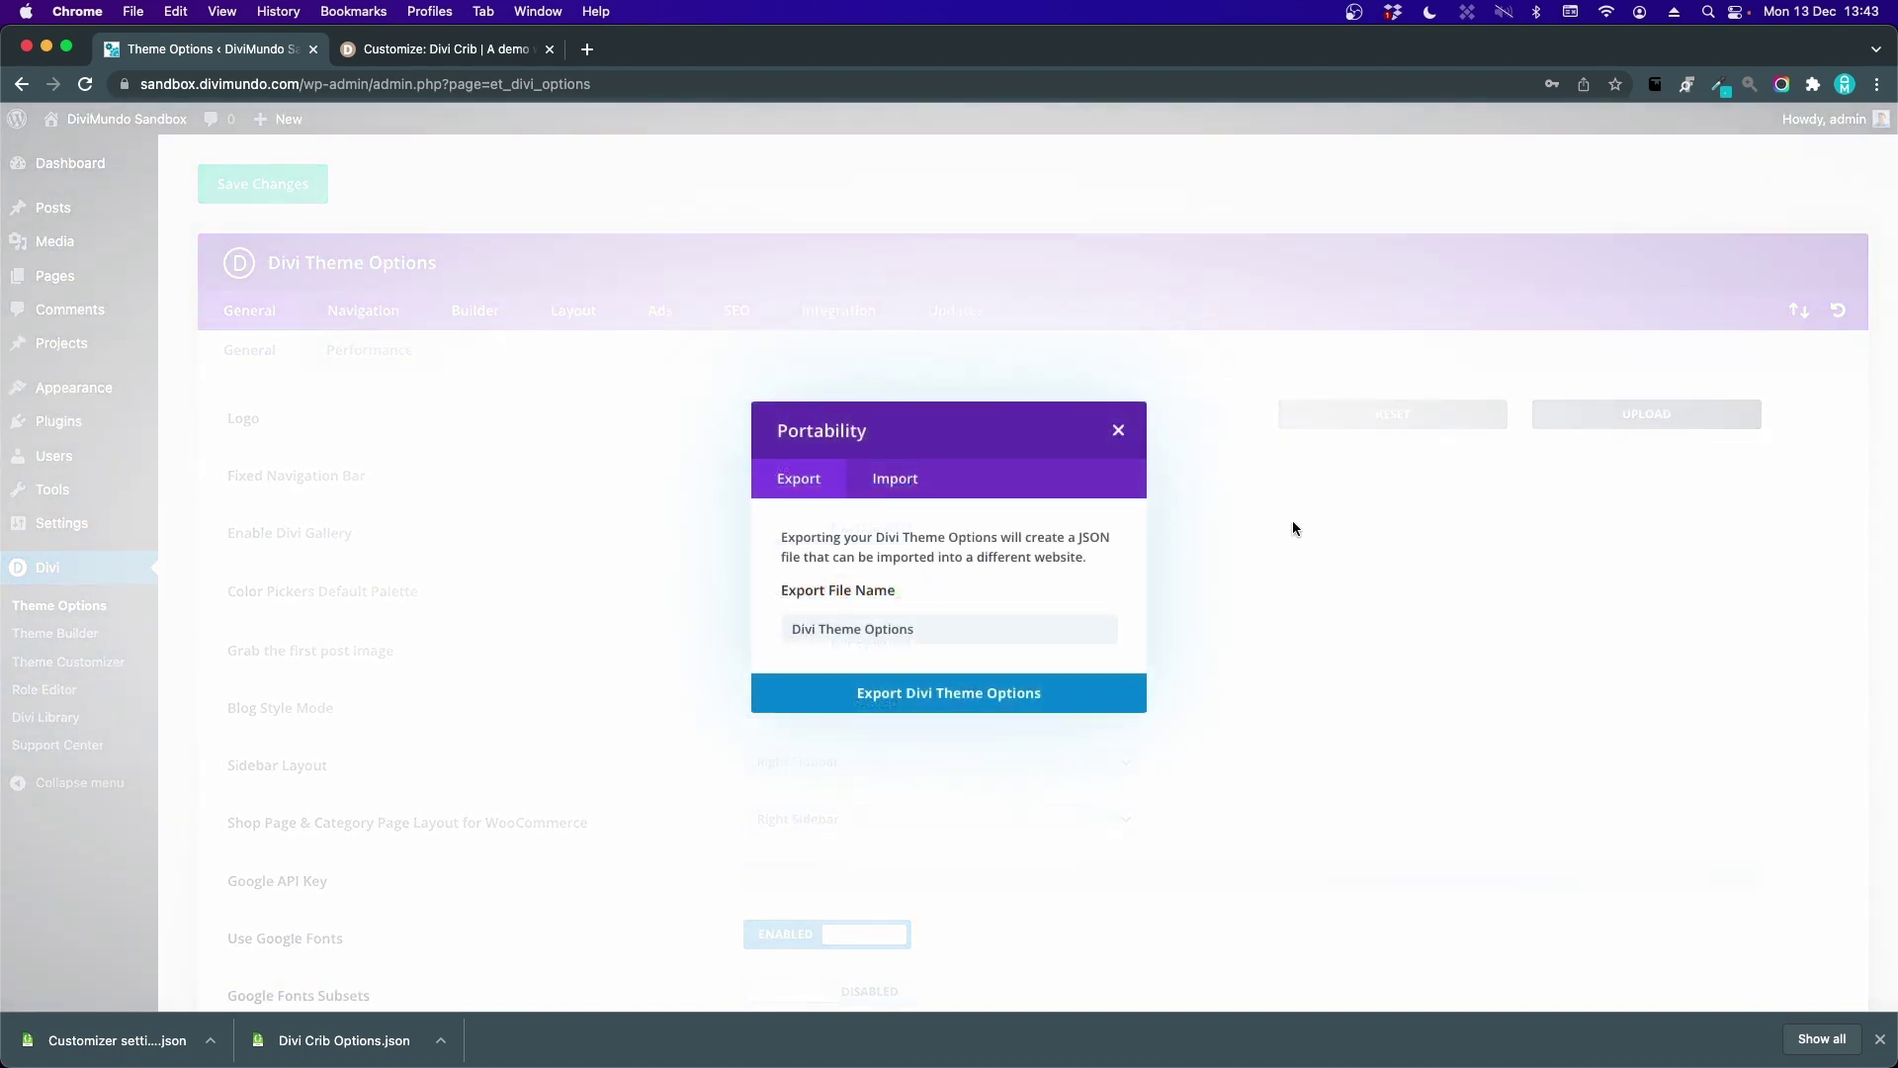
pyautogui.click(901, 491)
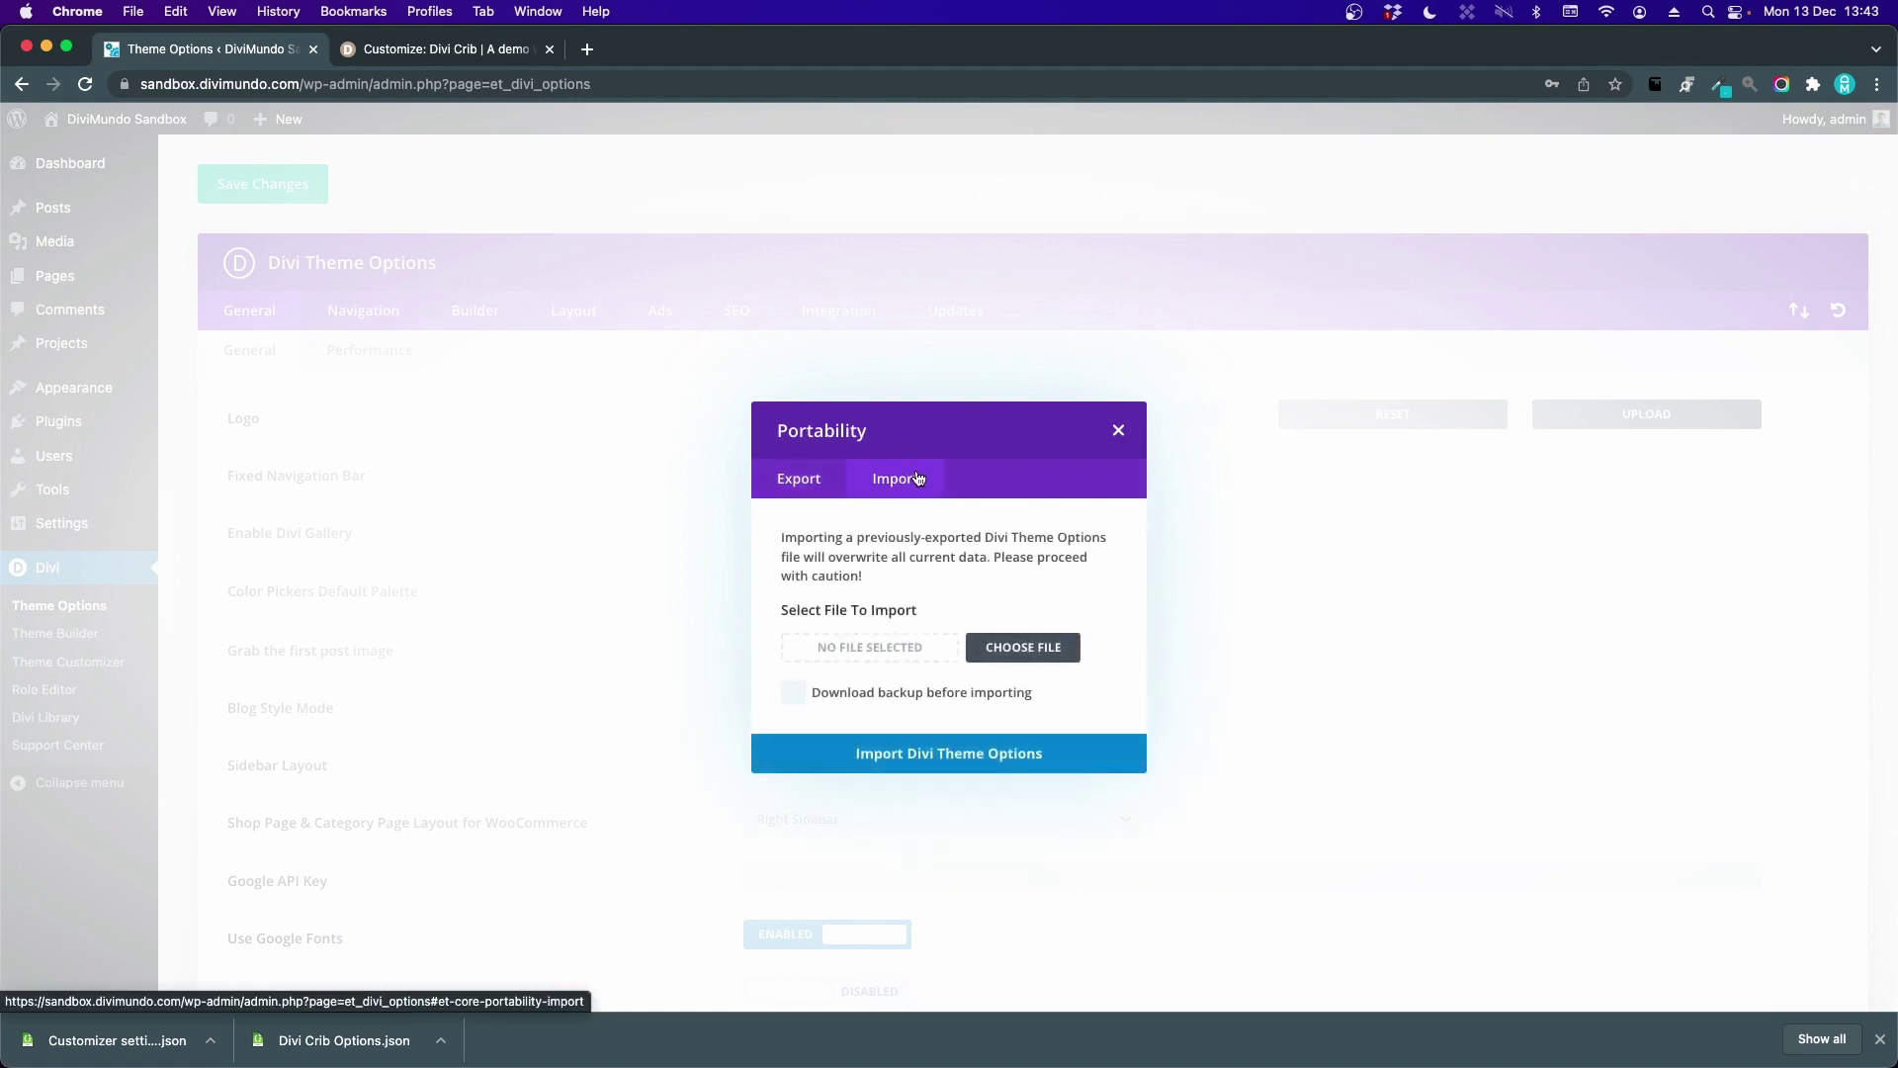
pyautogui.moveTo(372, 1042); pyautogui.dragTo(954, 655)
pyautogui.click(794, 693)
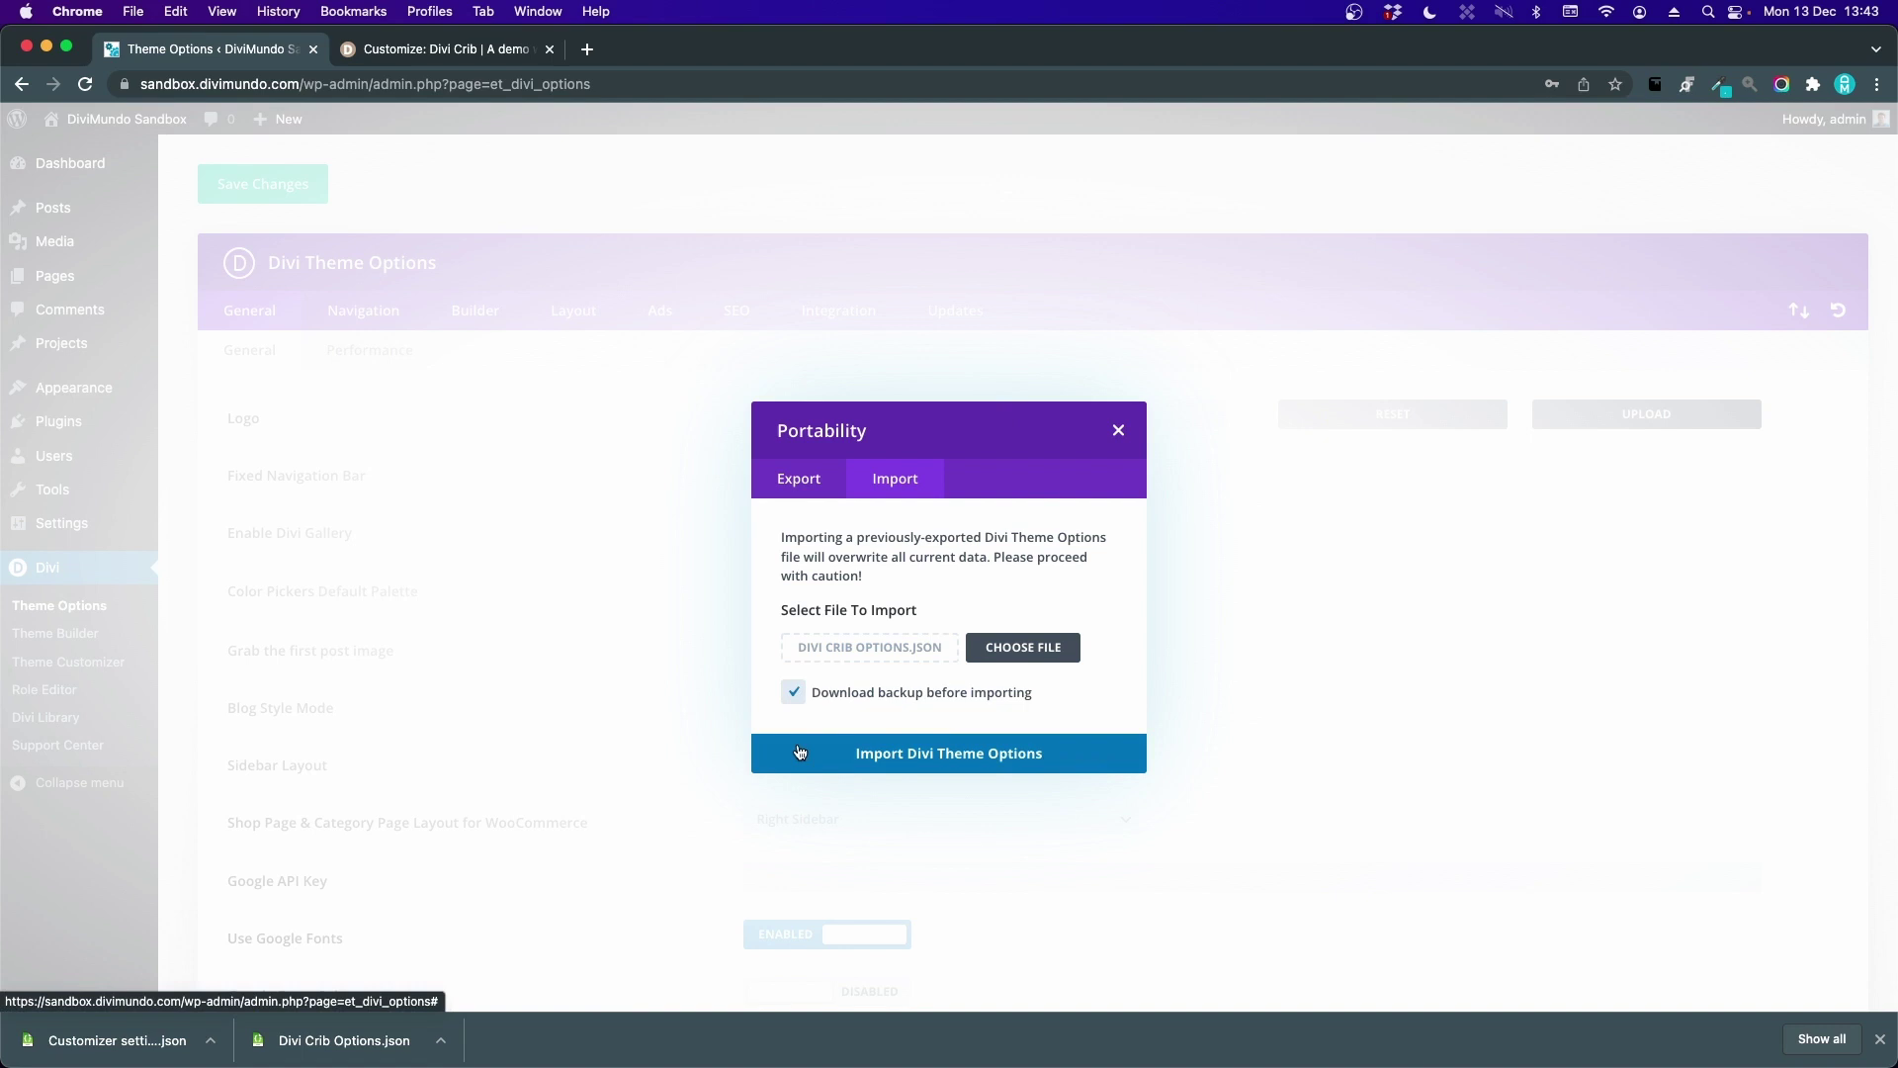
pyautogui.click(933, 759)
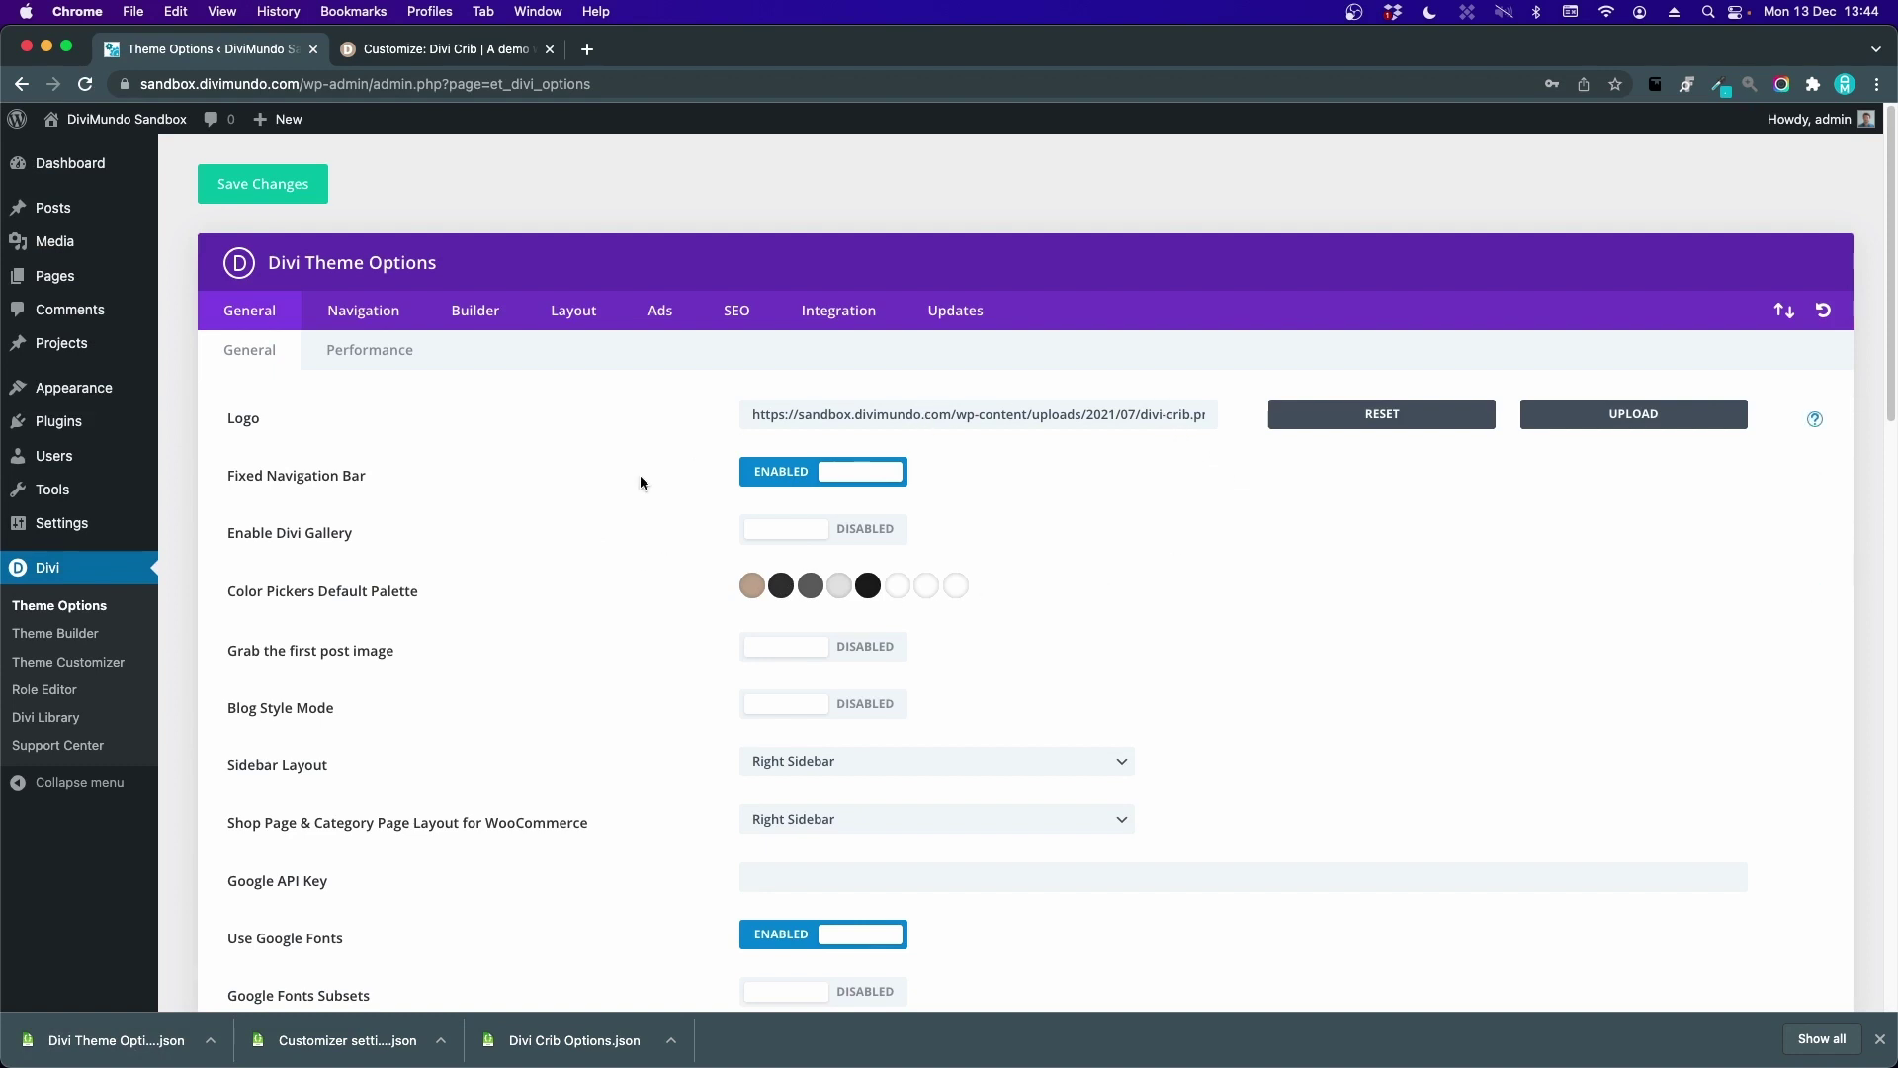
# - Scroll to the bottom of the sandbox's Theme Options and save the imported settings
pyautogui.scroll(-7, 566, 737)
pyautogui.scroll(-6, 565, 731)
pyautogui.scroll(5, 615, 715)
pyautogui.scroll(-3, 726, 510)
pyautogui.scroll(-5, 727, 517)
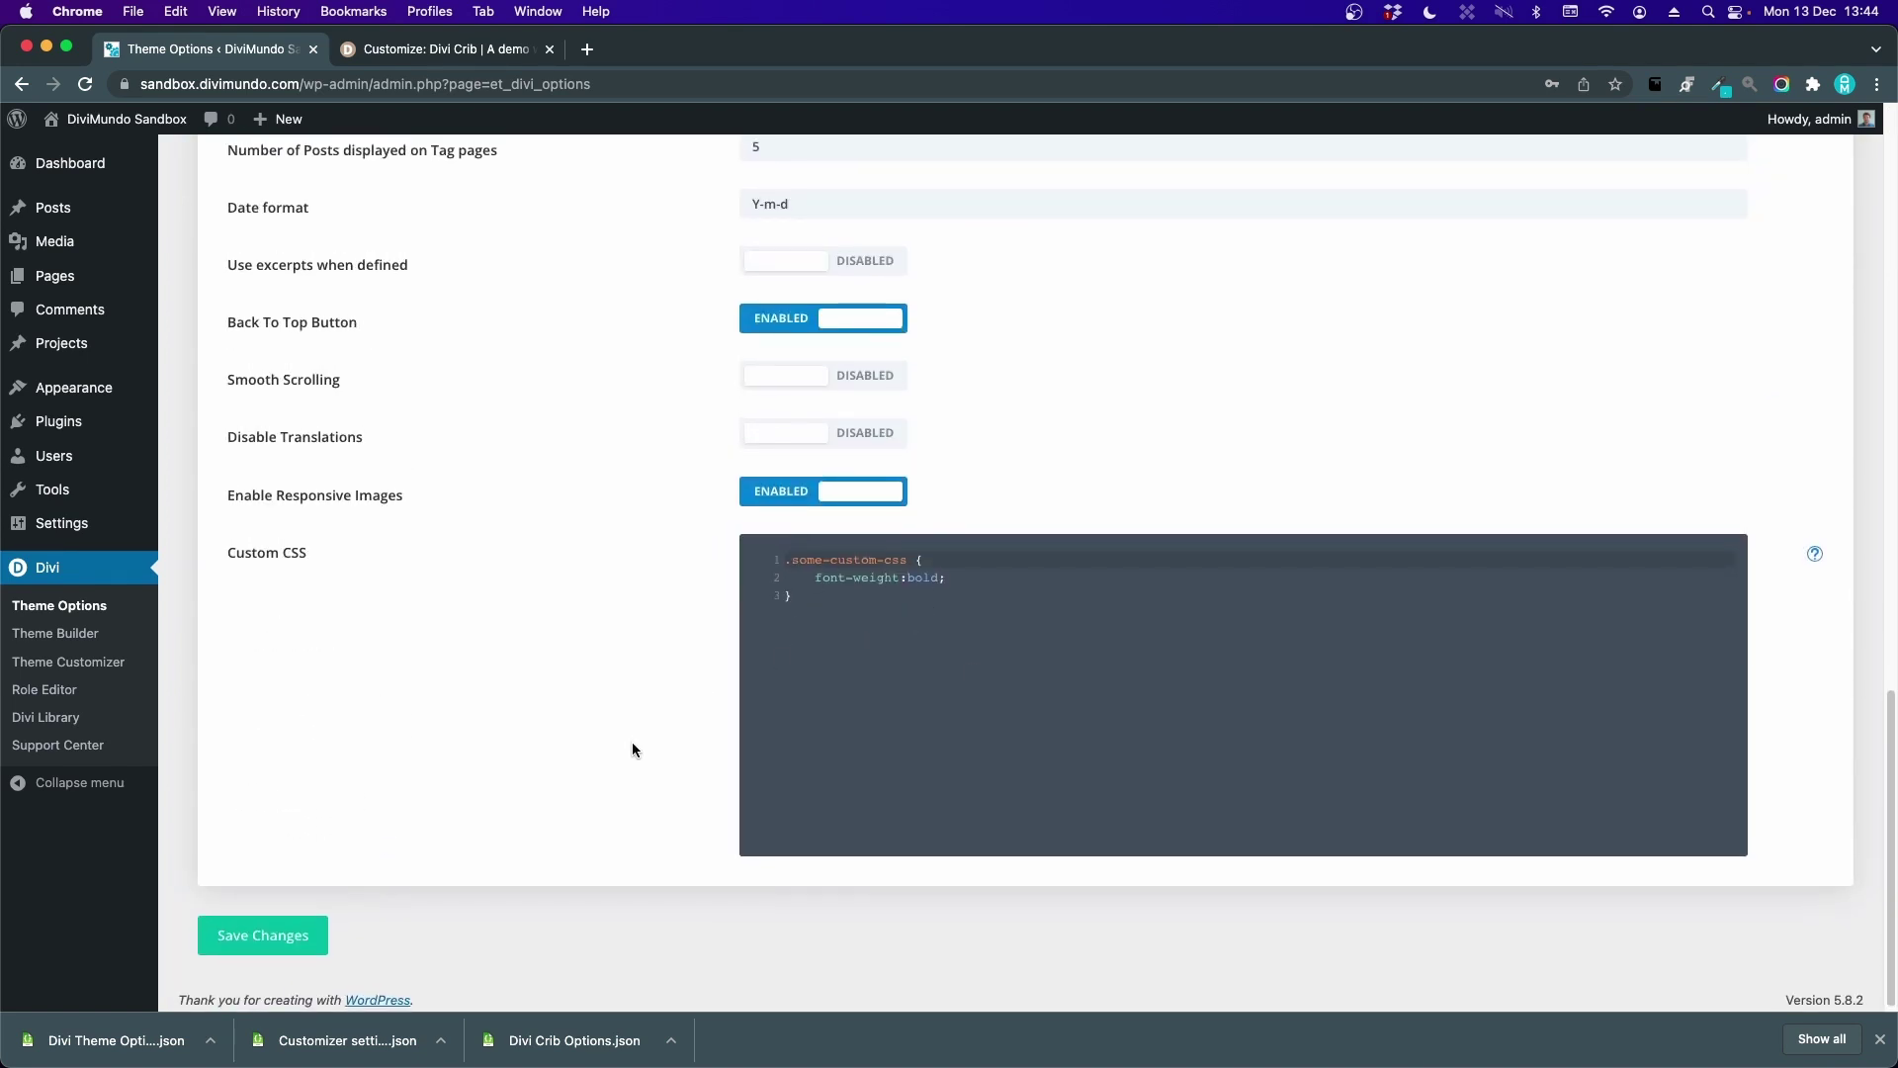
pyautogui.click(269, 941)
# - In the sandbox's Theme Customizer, load the Customizer settings JSON and start the import
pyautogui.click(75, 667)
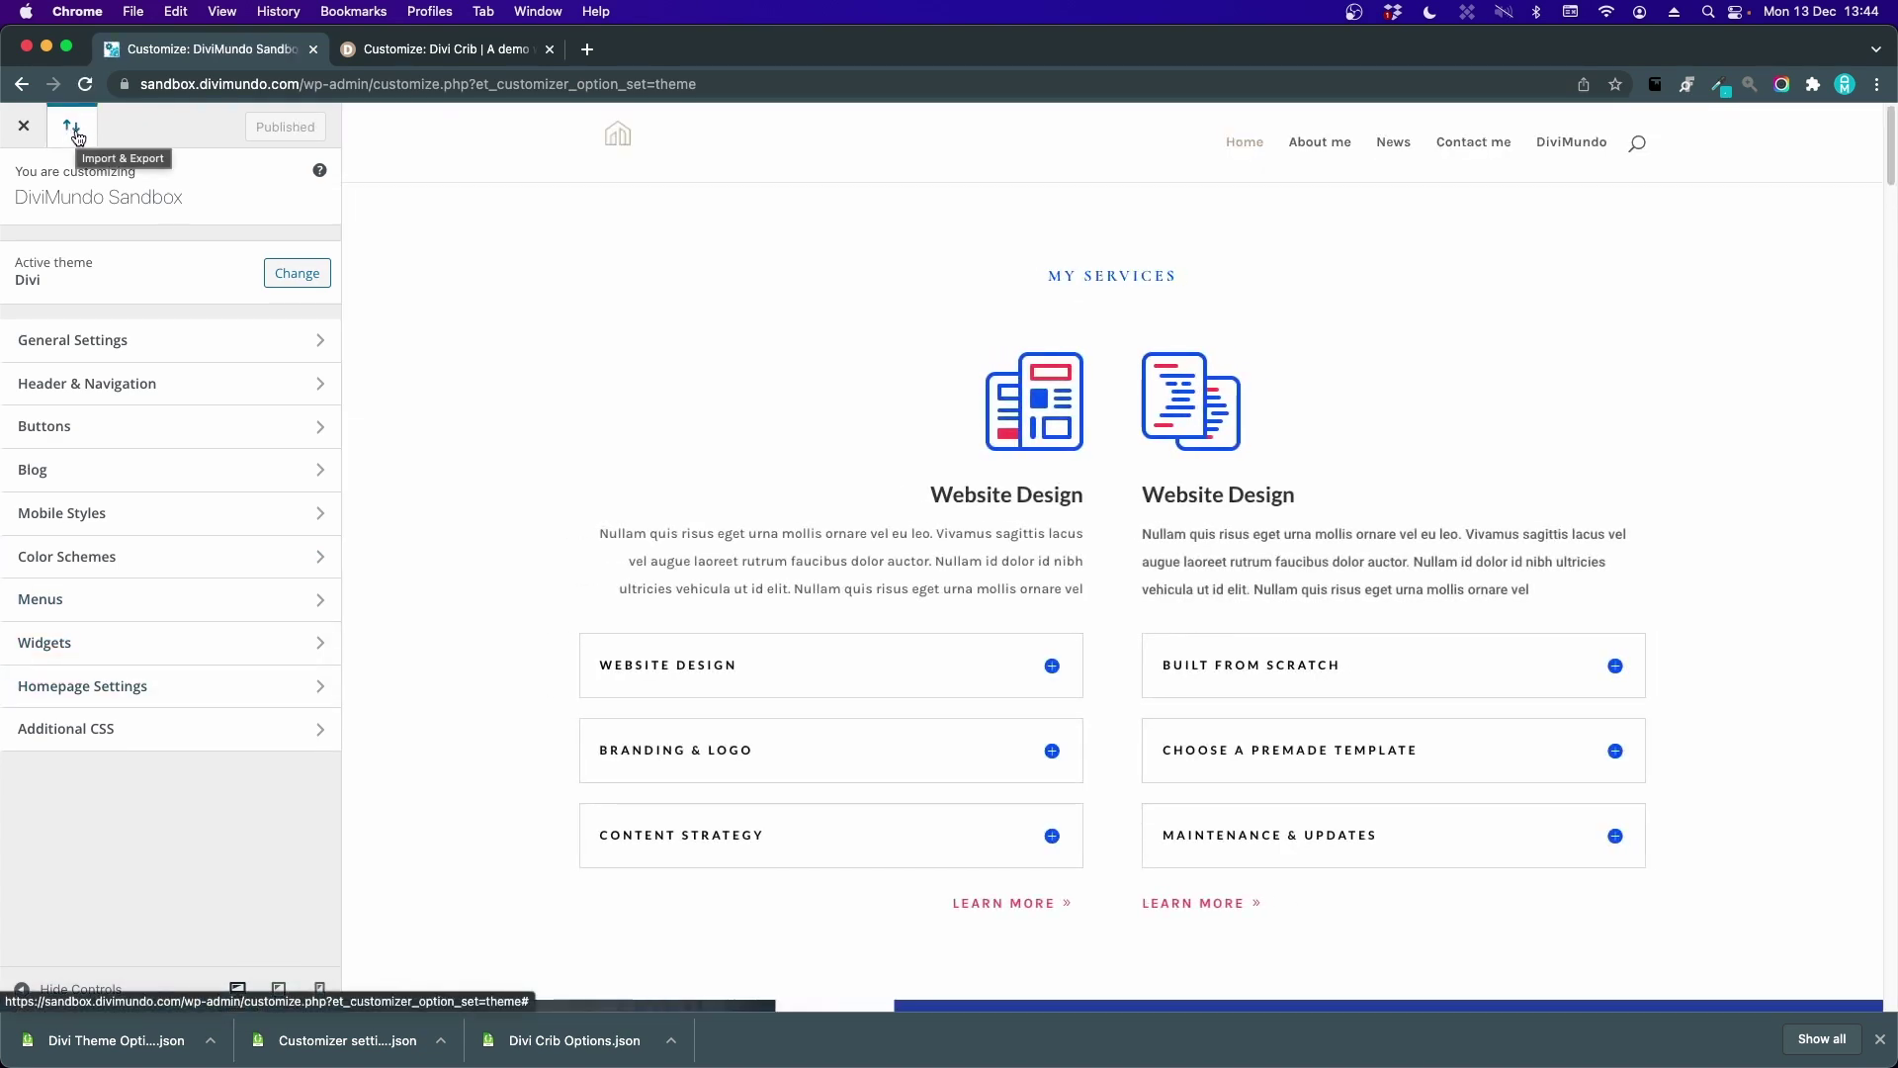
pyautogui.click(77, 136)
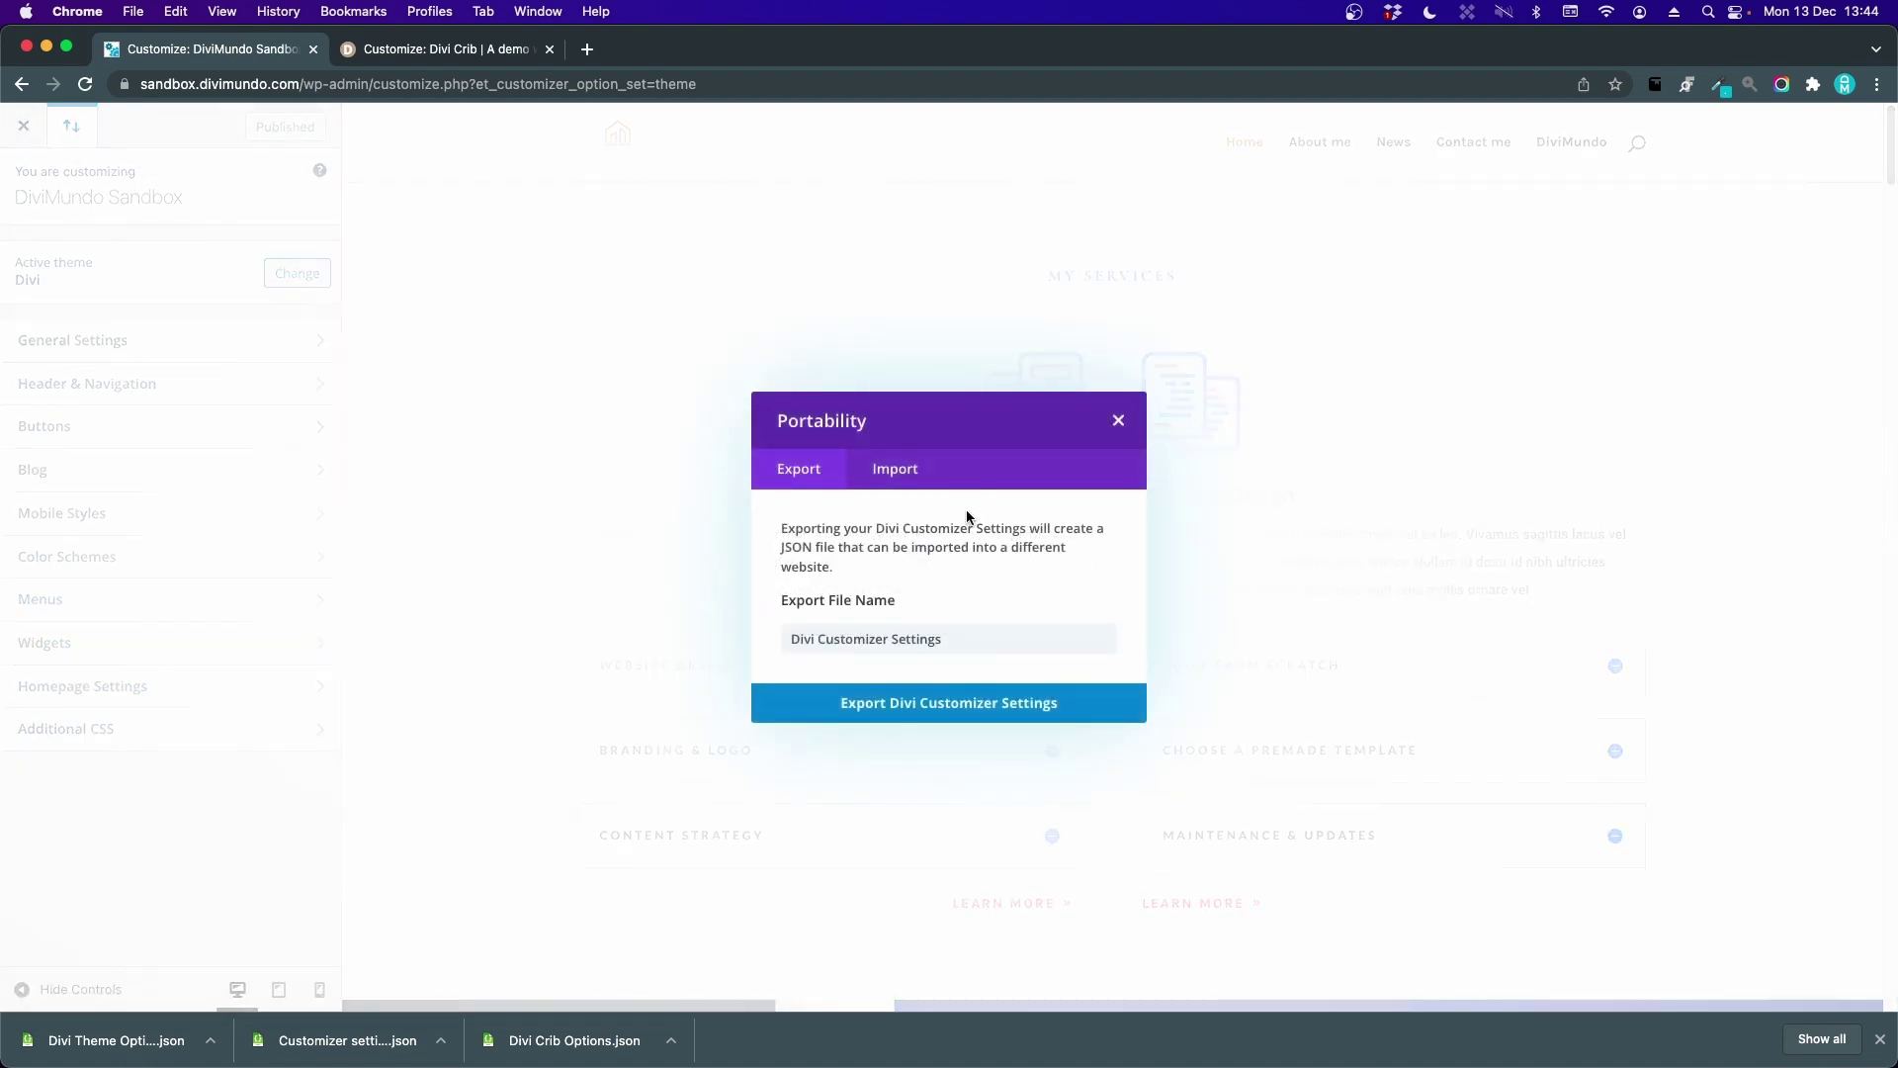
pyautogui.click(895, 473)
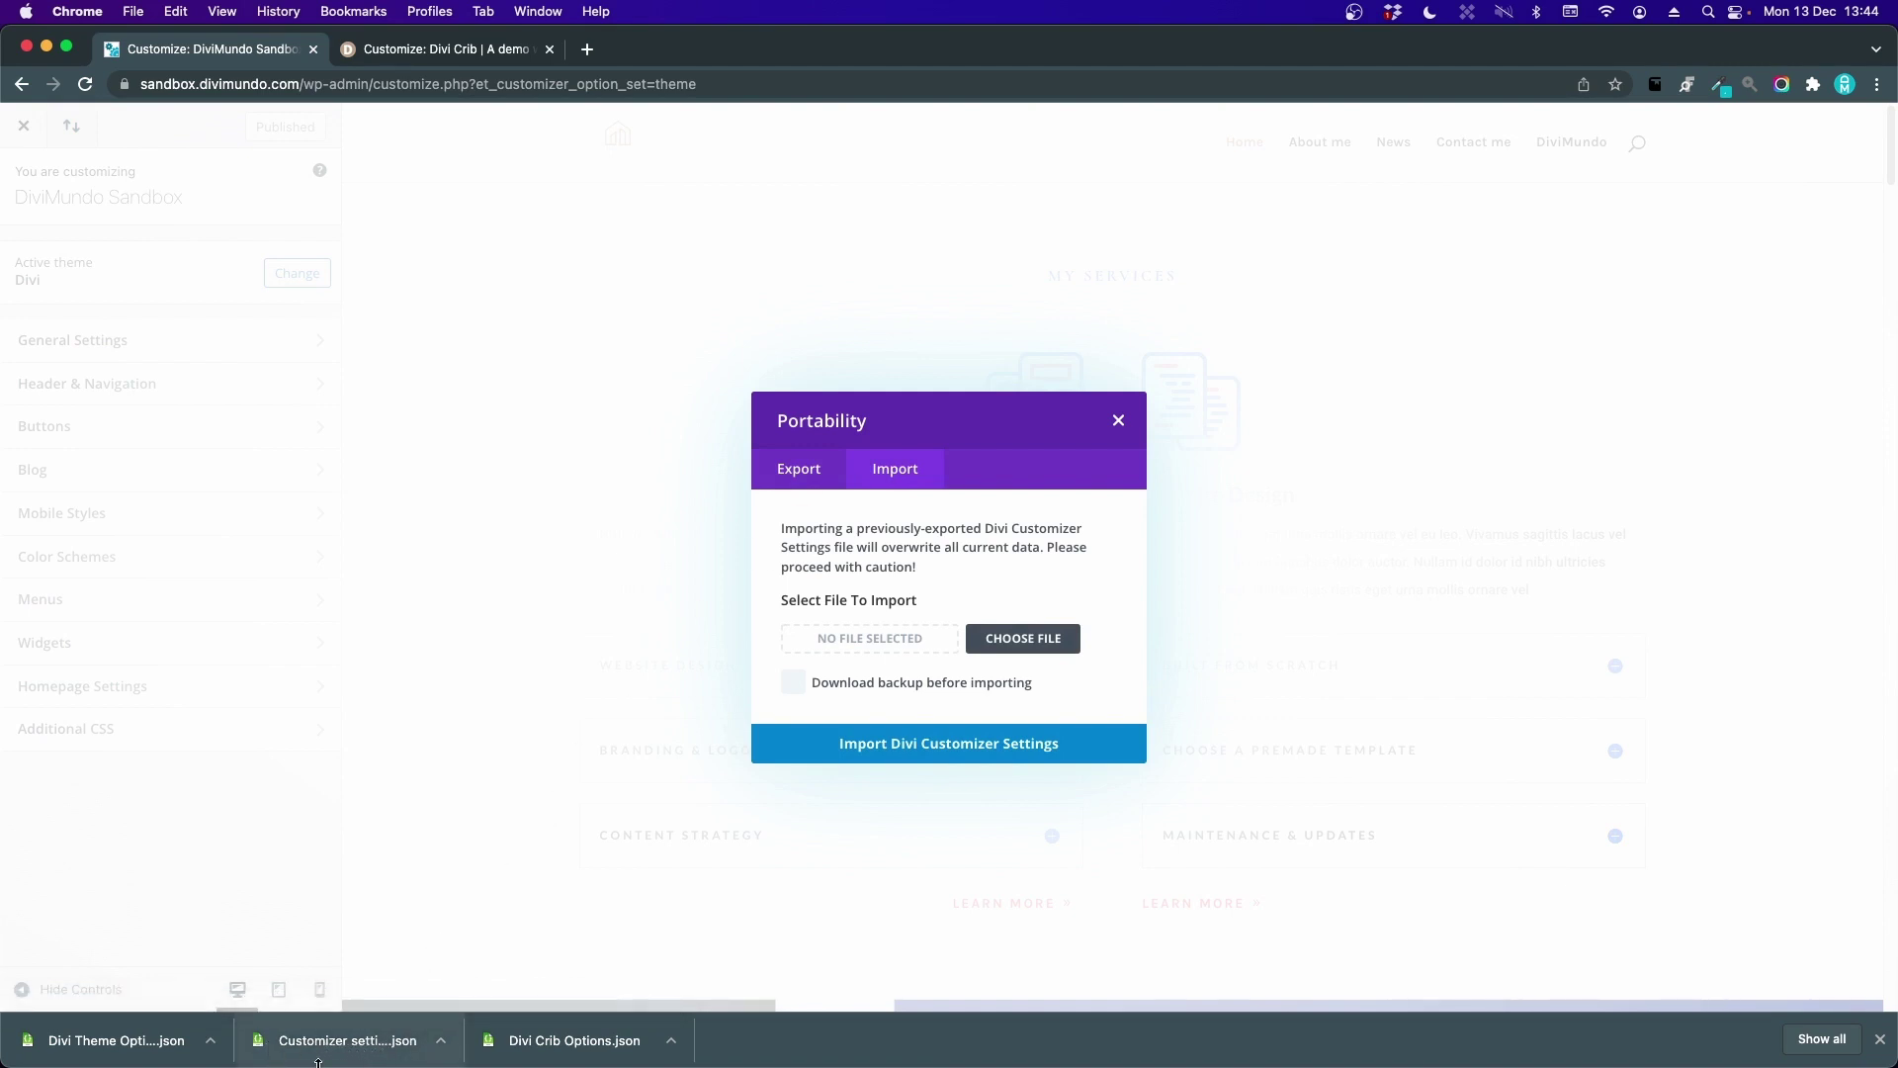
pyautogui.moveTo(369, 1043); pyautogui.dragTo(904, 638)
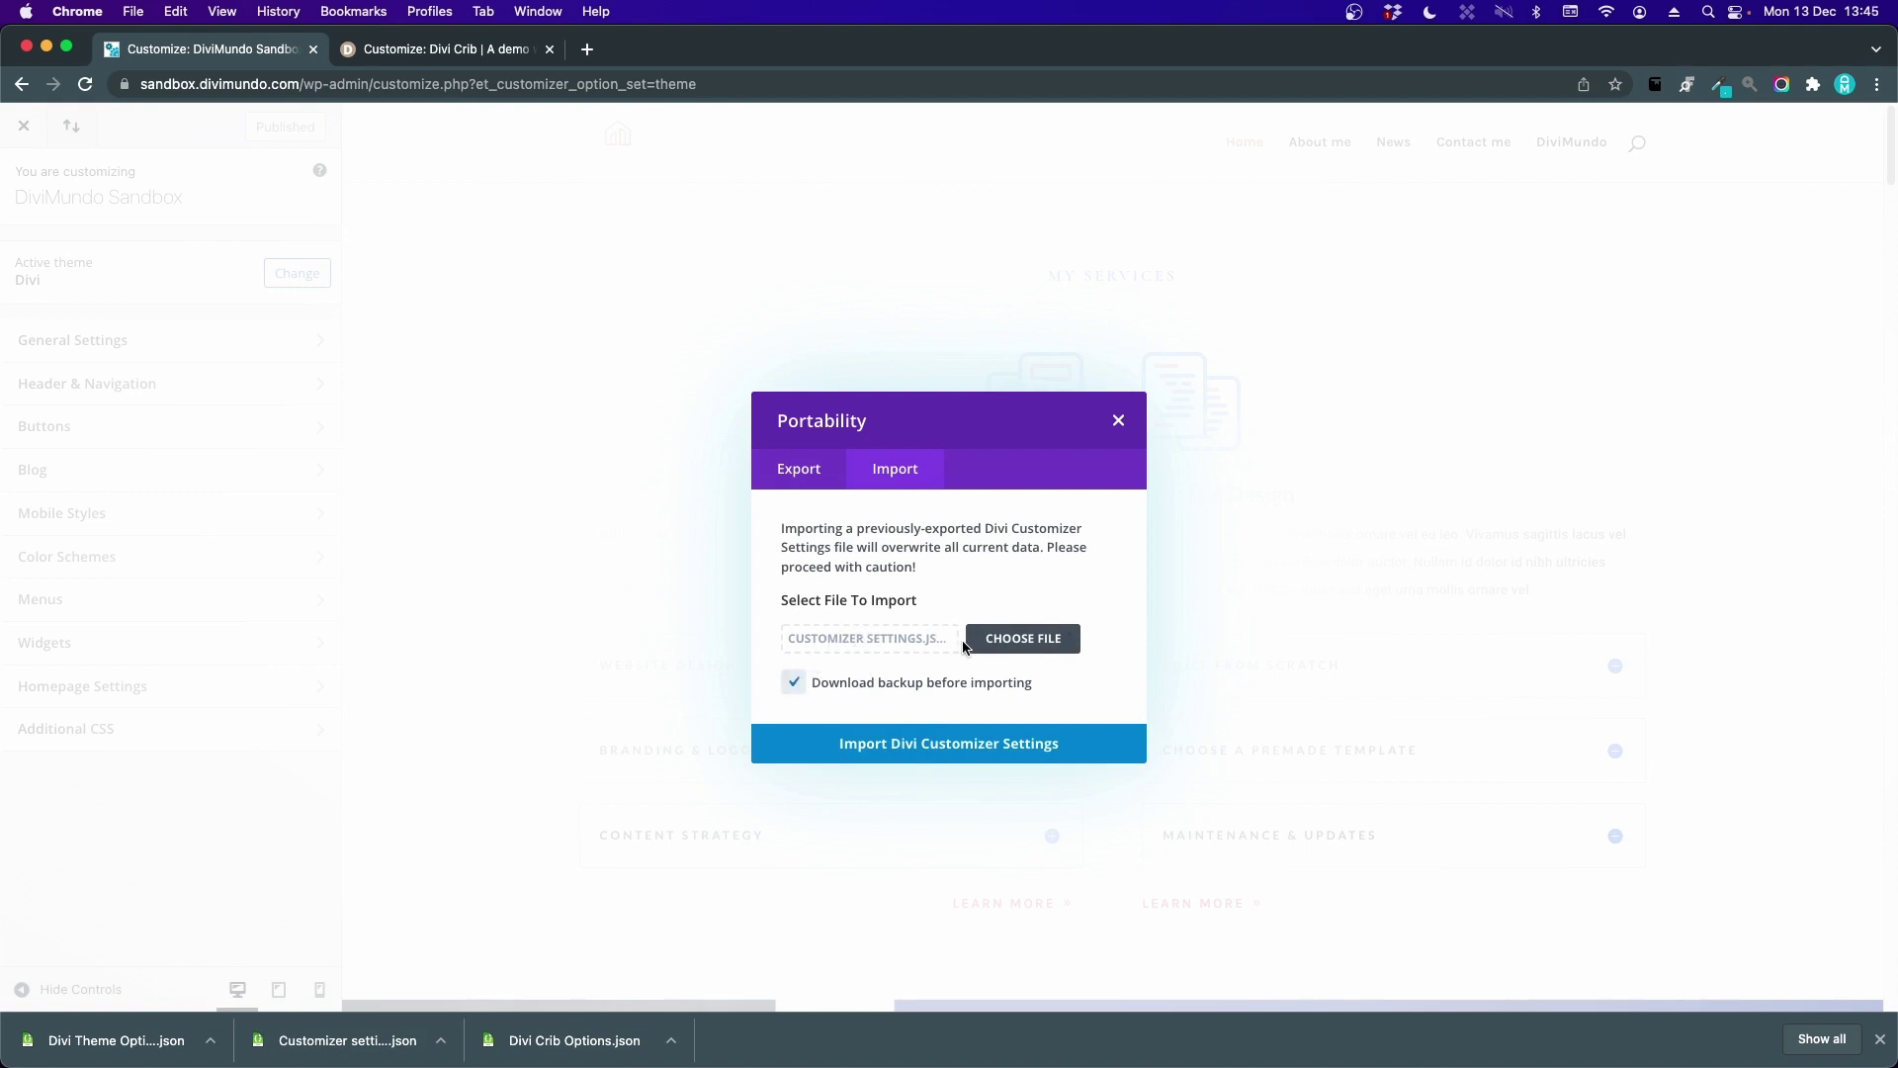
pyautogui.click(936, 752)
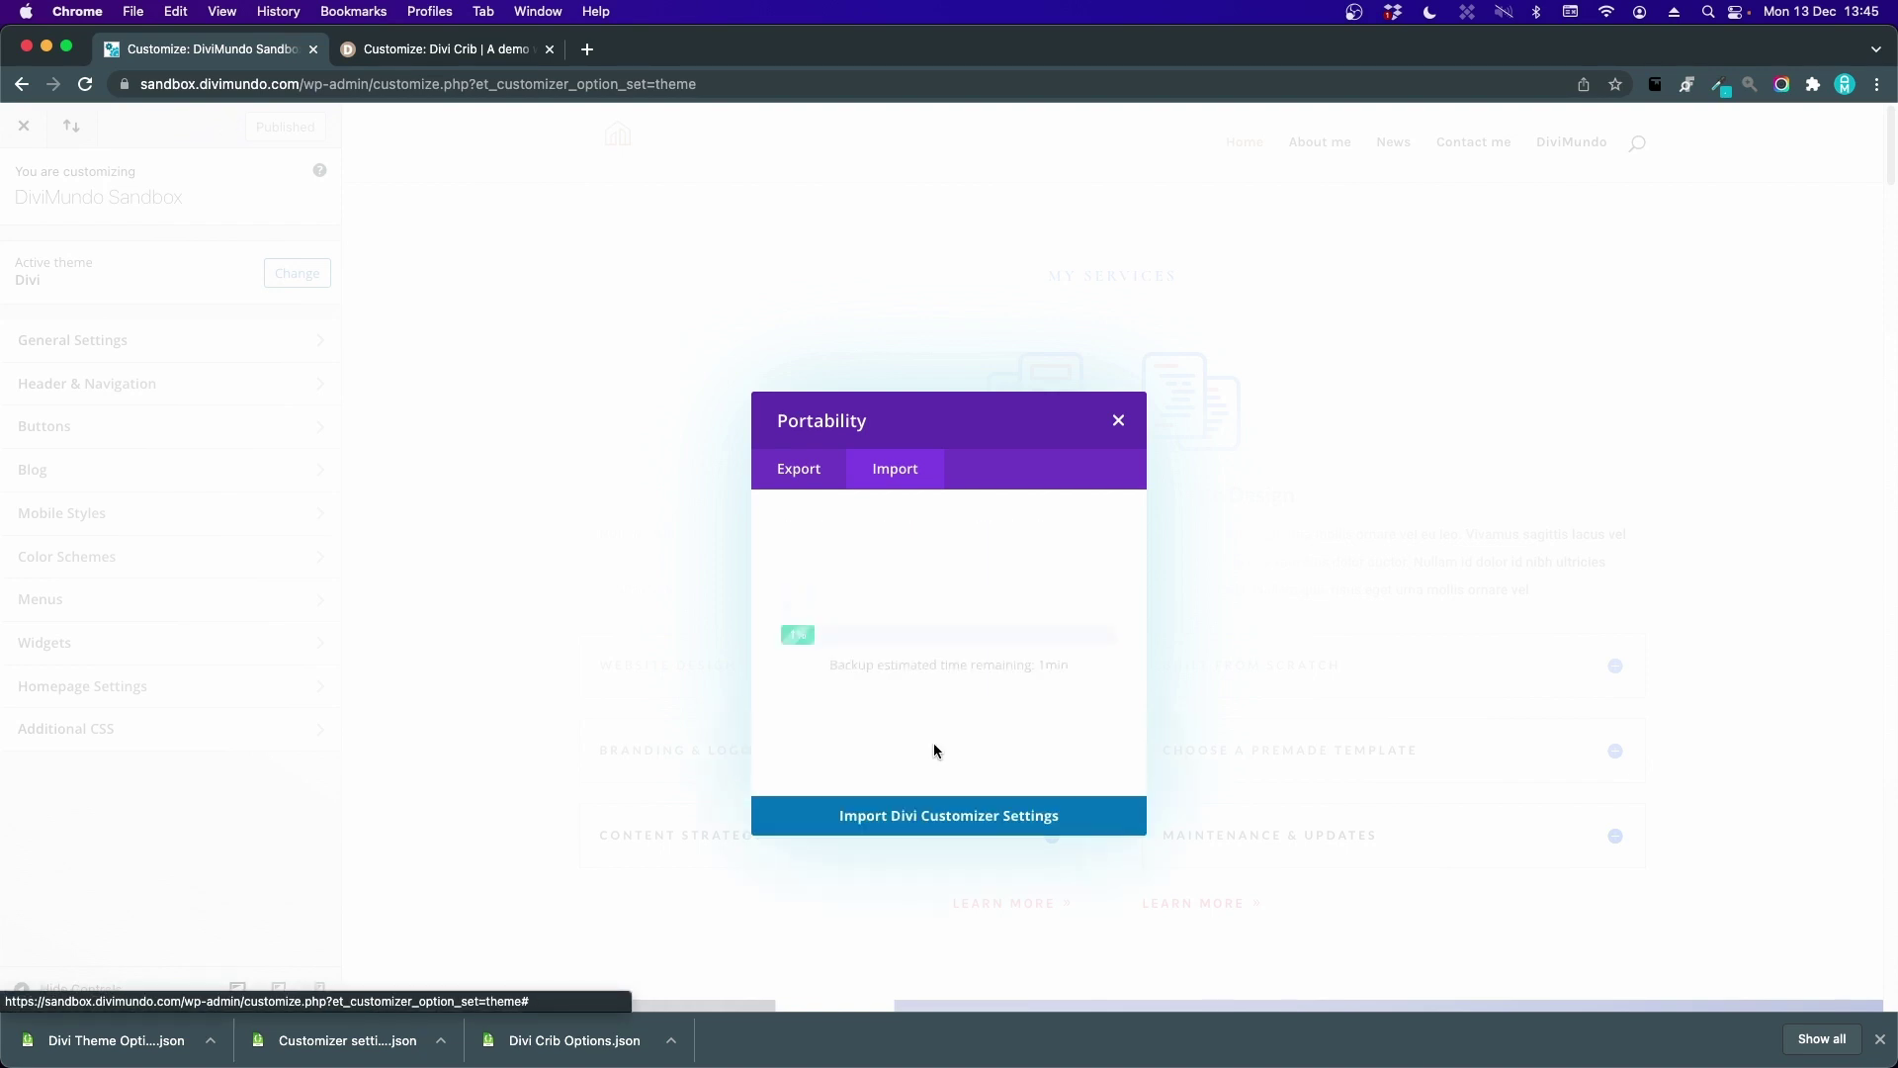